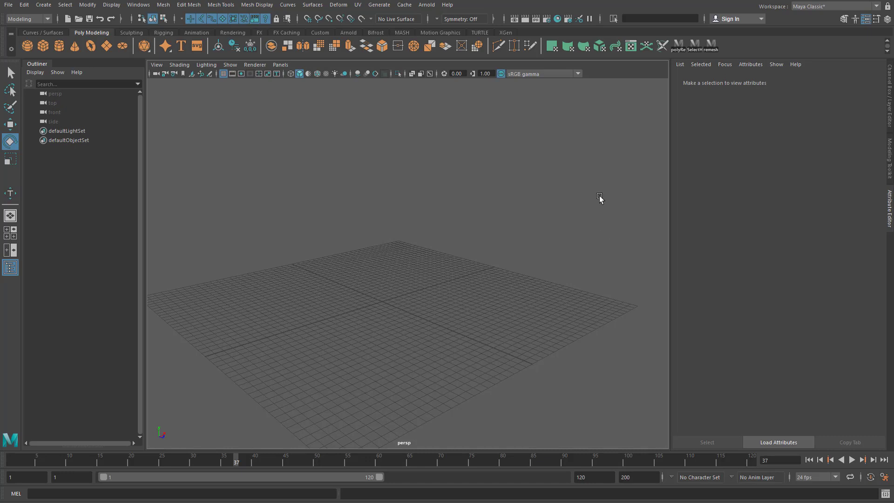
left_click_drag(441, 269, 448, 179, "alt")
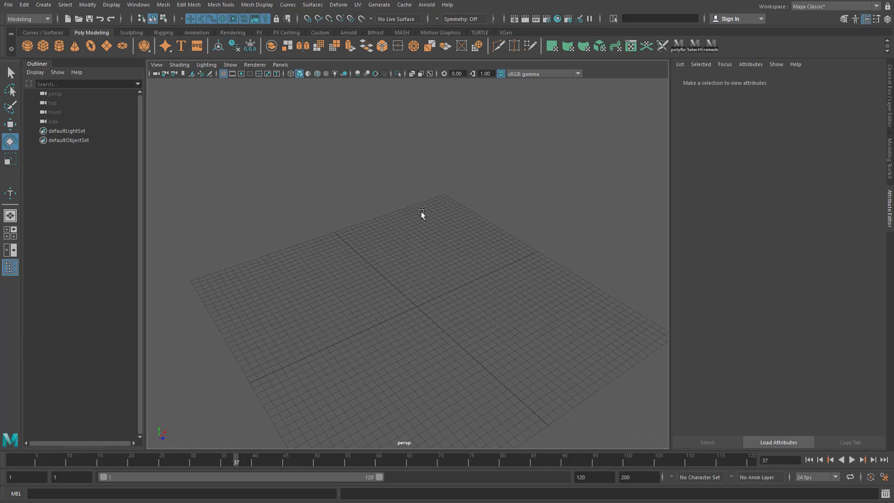
left_click(448, 5)
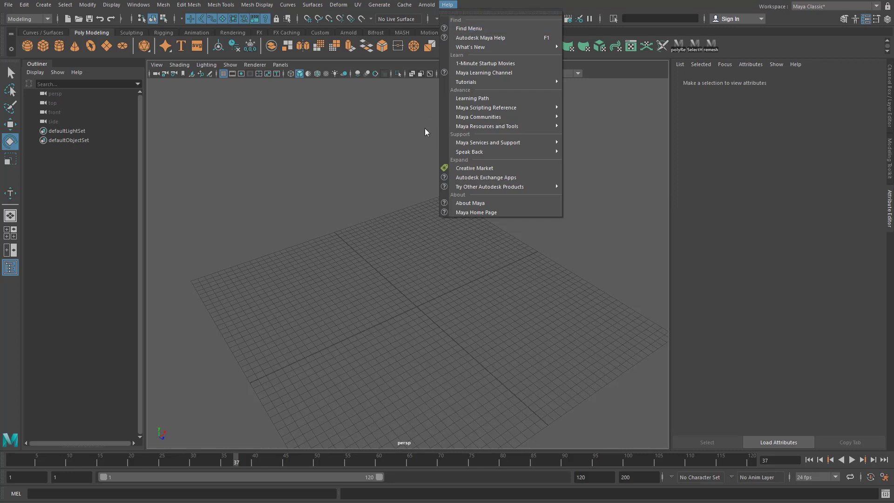
left_click(392, 225)
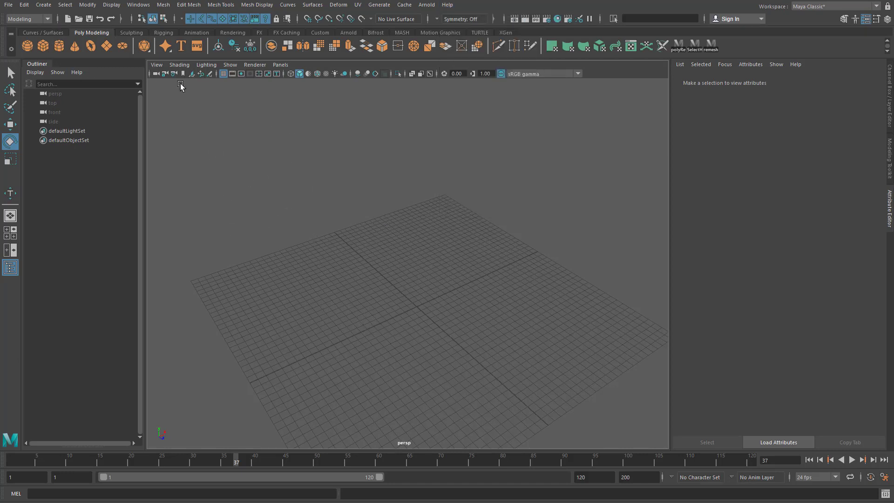
Step: Create a 3D Type object in the scene
left_click(43, 4)
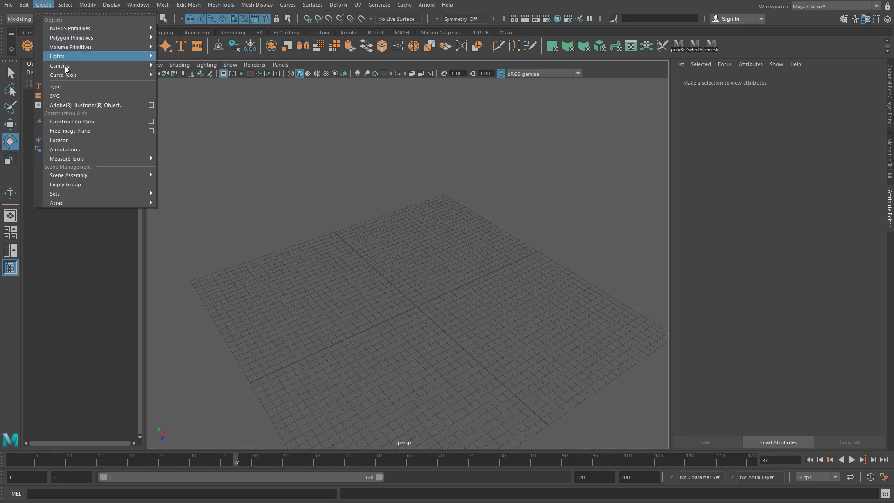
left_click(49, 87)
right_click_drag(535, 303, 492, 253, "alt")
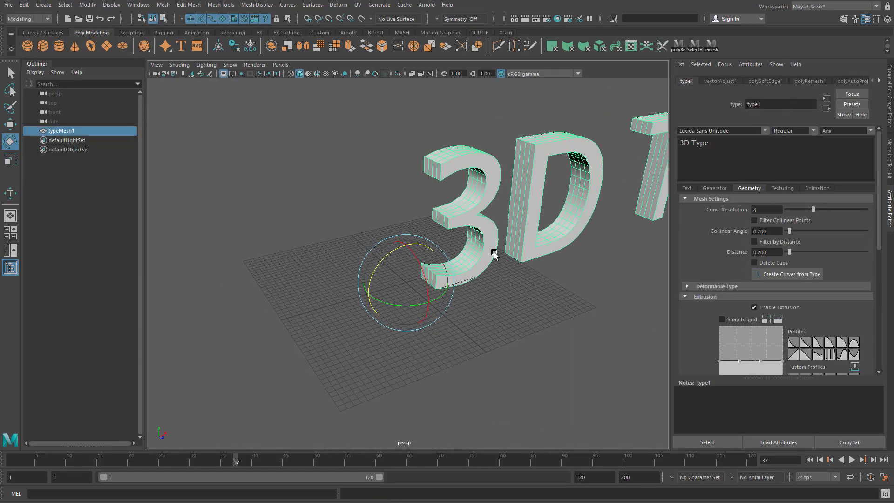
middle_click_drag(493, 253, 387, 265, "alt")
left_click_drag(386, 265, 452, 278, "alt")
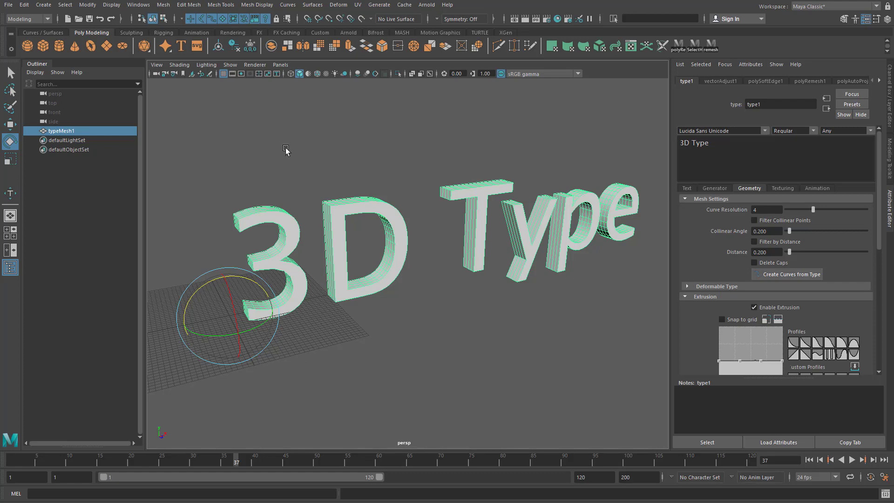
mouse_move(341, 235)
left_mouse_down("alt")
mouse_move(351, 228)
mouse_move(359, 235)
left_mouse_up("alt")
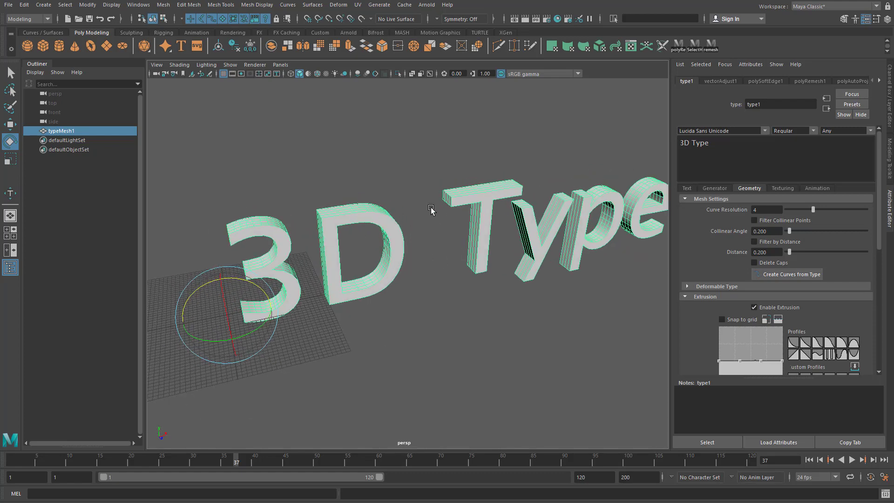
left_click_drag(431, 207, 435, 220, "alt")
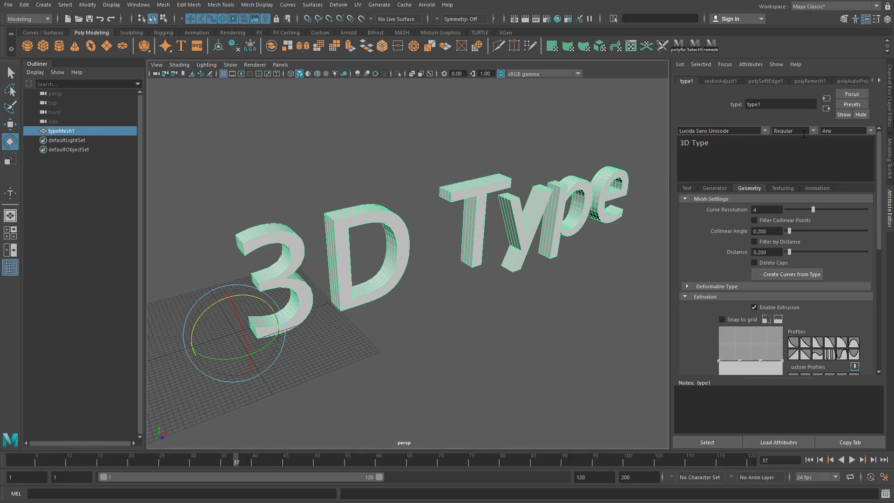
Step: Replace the type object's text with "Door"
left_click(764, 131)
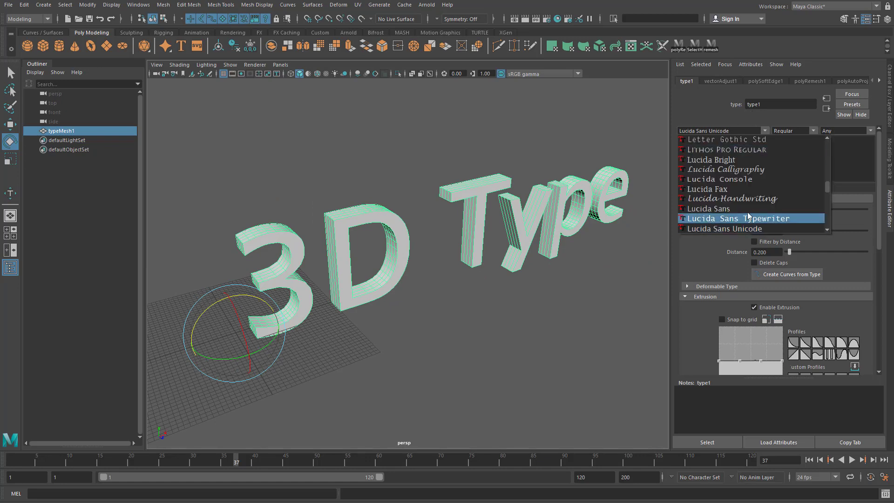
left_click(776, 164)
key("ctrl+a")
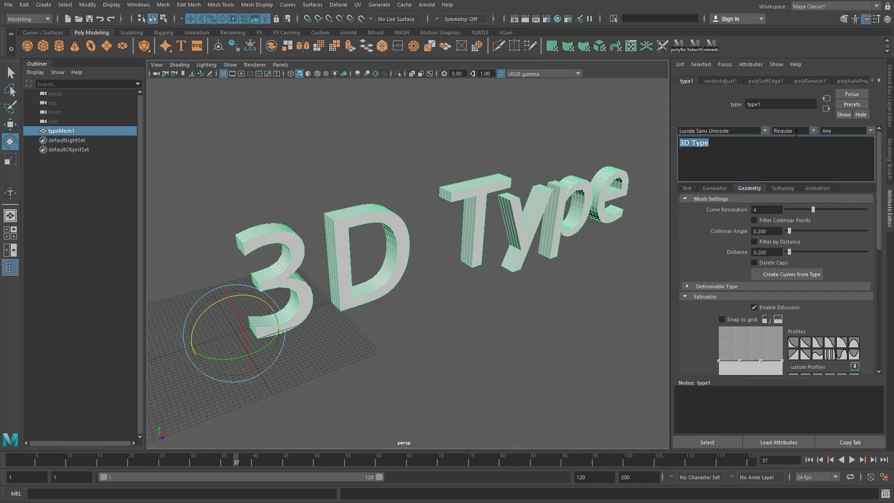
key("BackSpace")
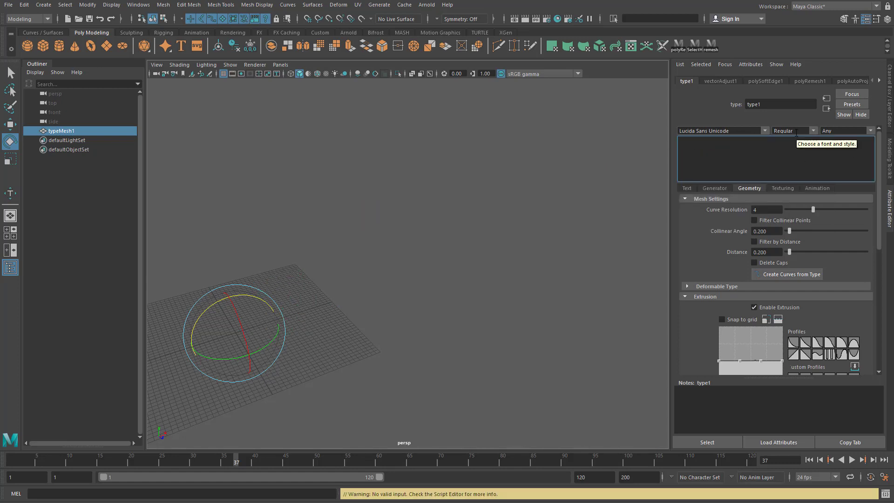
type("Door")
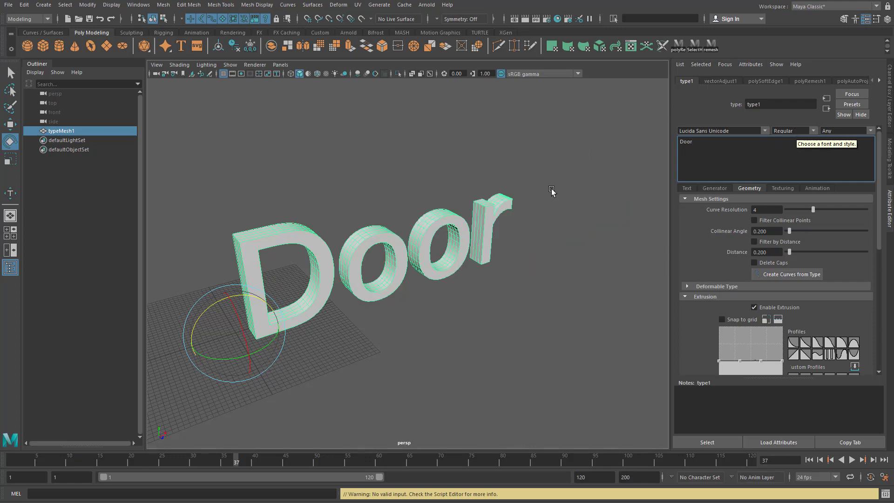
Step: Tighten the letter spacing of the word Door by setting Tracking to -10 and Kerning Scale to 0.964
left_click_drag(550, 190, 474, 255, "alt")
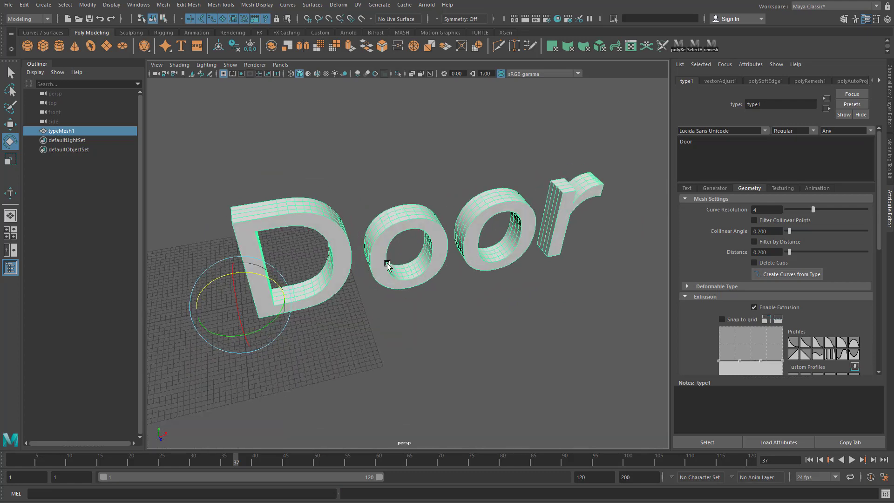
left_click_drag(388, 264, 369, 216, "alt")
left_click_drag(515, 210, 473, 199, "alt")
left_click_drag(450, 293, 430, 268, "alt")
left_click_drag(395, 244, 556, 259, "alt")
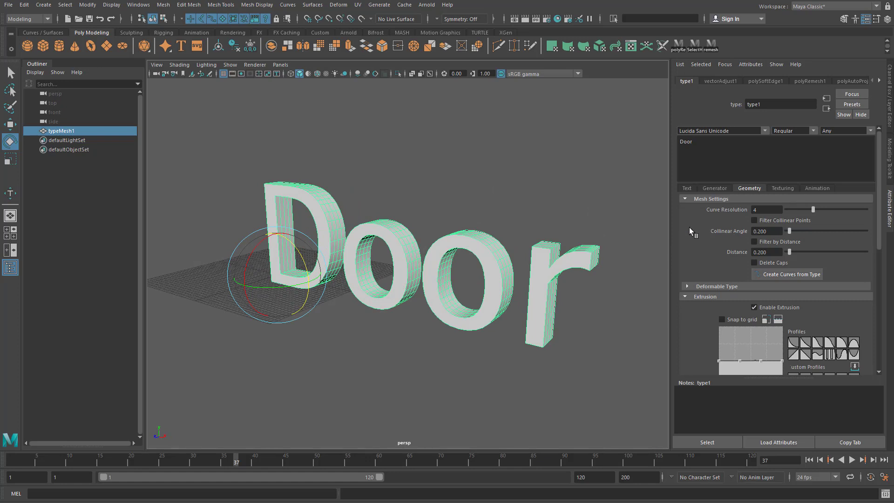
left_click(685, 188)
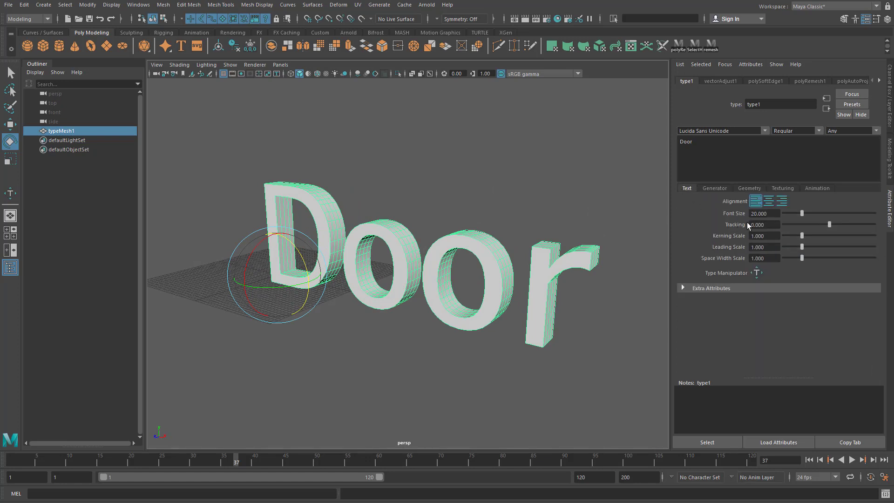
left_click_drag(537, 204, 559, 201, "alt")
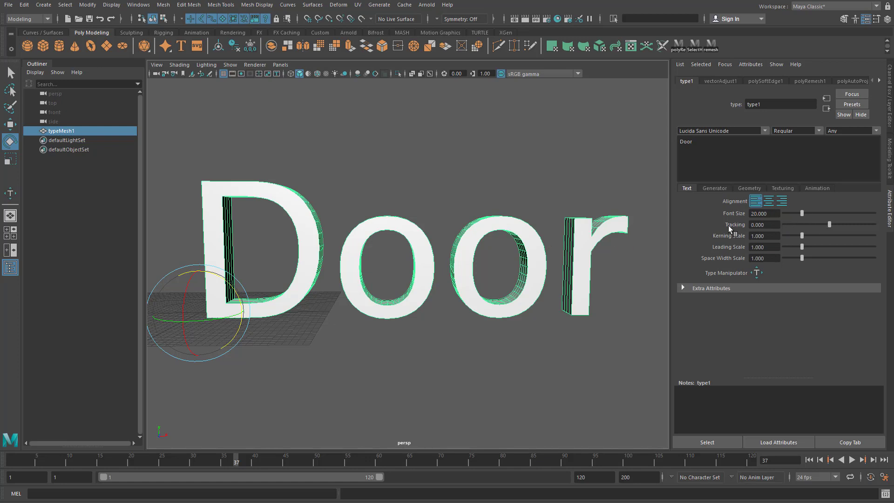
left_click_drag(829, 227, 783, 231)
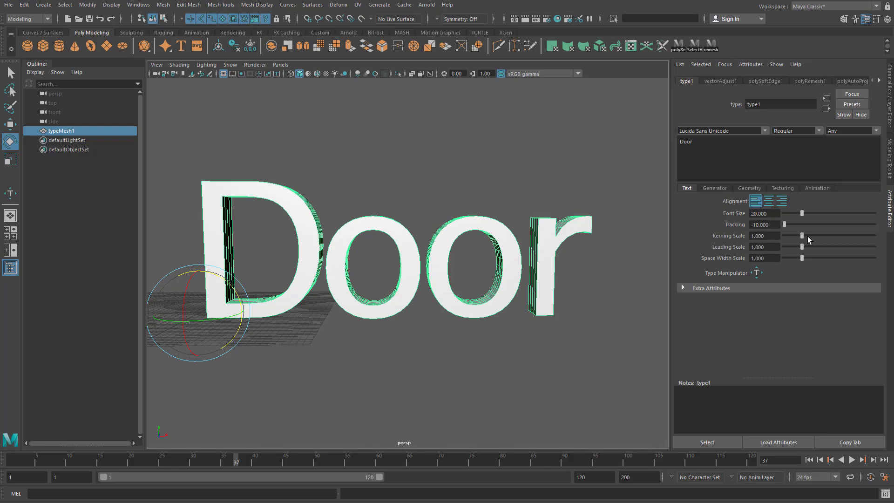
left_click_drag(802, 236, 801, 238)
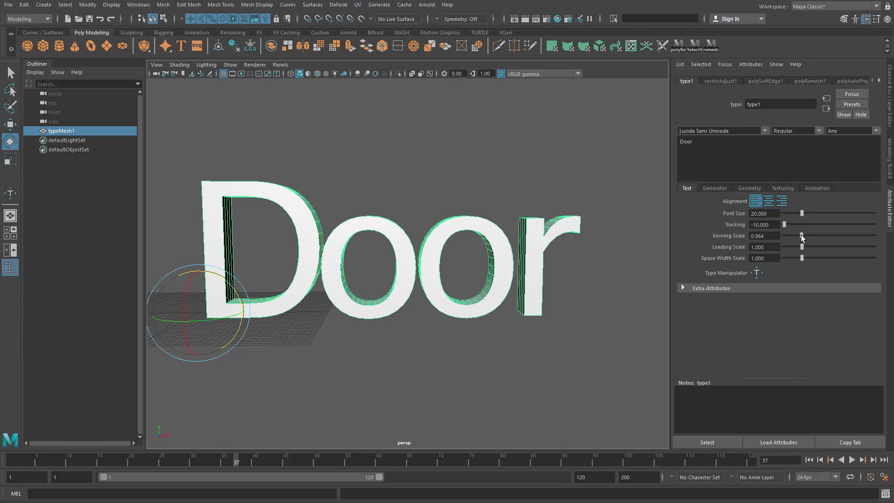
Step: Create curves from the Door type using its geometry settings
left_click_drag(492, 219, 460, 219, "alt")
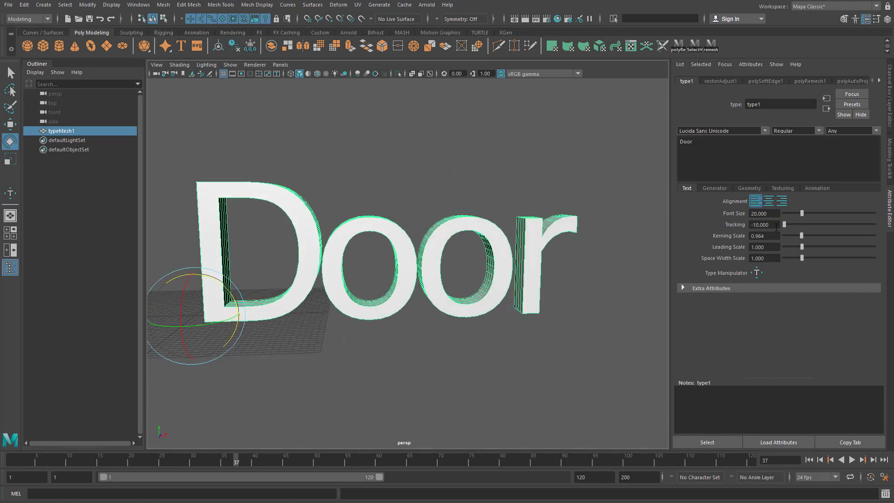
left_click_drag(359, 229, 330, 289, "alt")
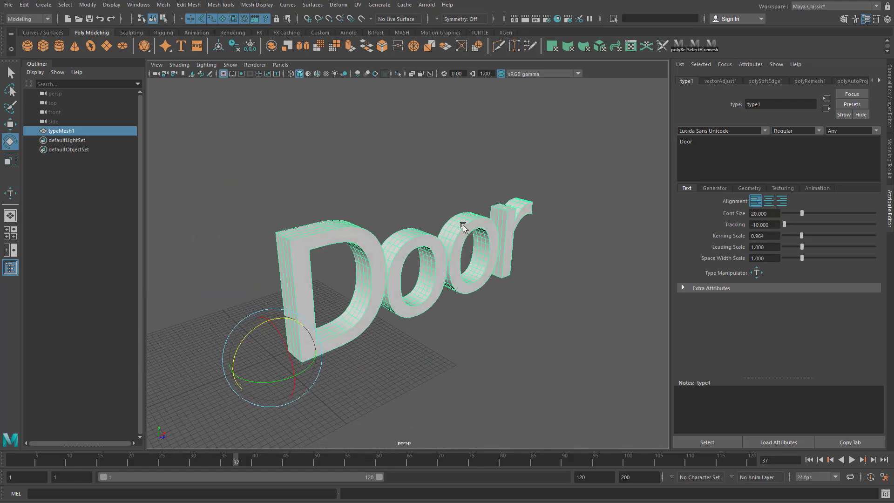
mouse_move(473, 224)
left_mouse_down("alt")
mouse_move(493, 221)
mouse_move(465, 214)
mouse_move(529, 225)
mouse_move(472, 215)
left_mouse_up("alt")
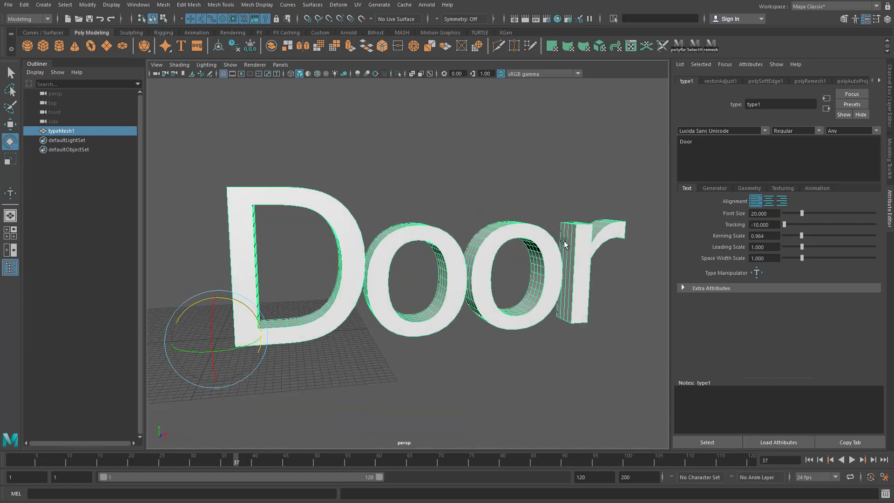
left_click(748, 188)
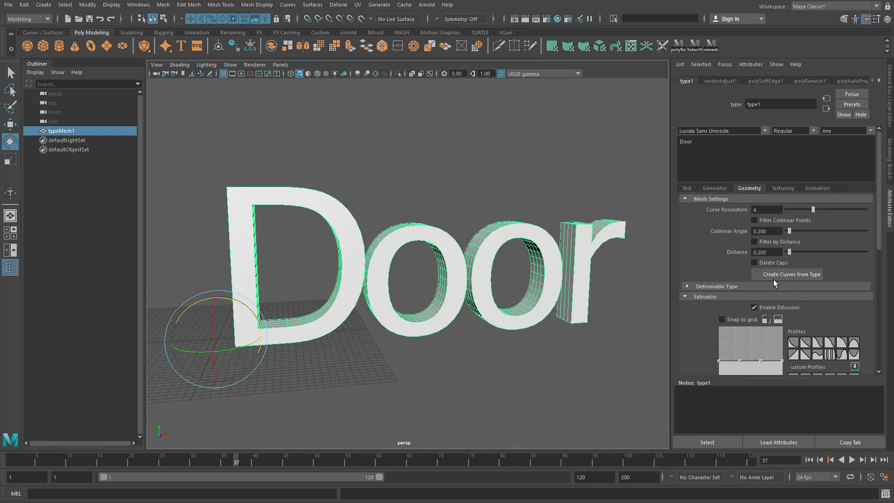
left_click(811, 274)
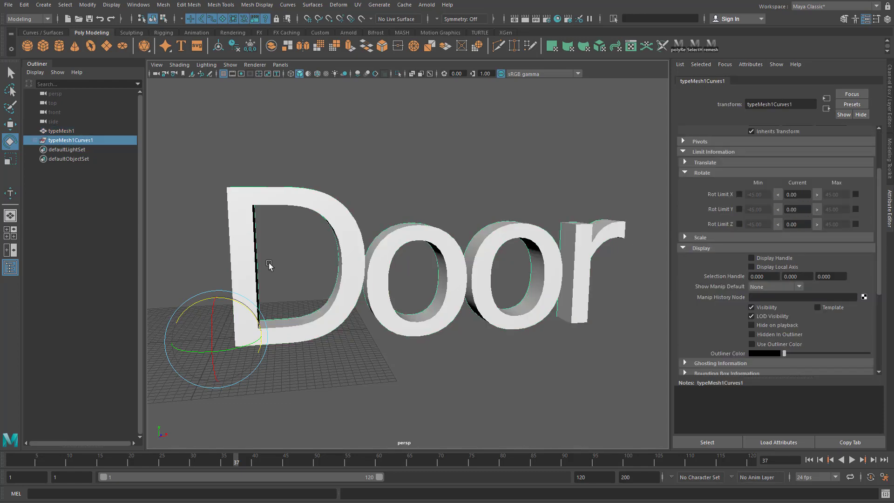
Step: Delete the original typeMesh1 so that only the outline curves of the word remain
left_click_drag(269, 264, 416, 189, "alt")
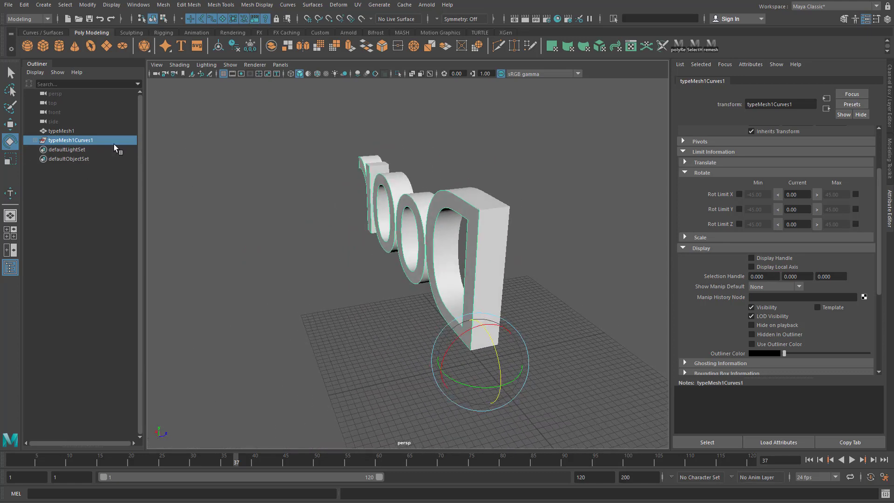
left_click(59, 131)
key("Delete")
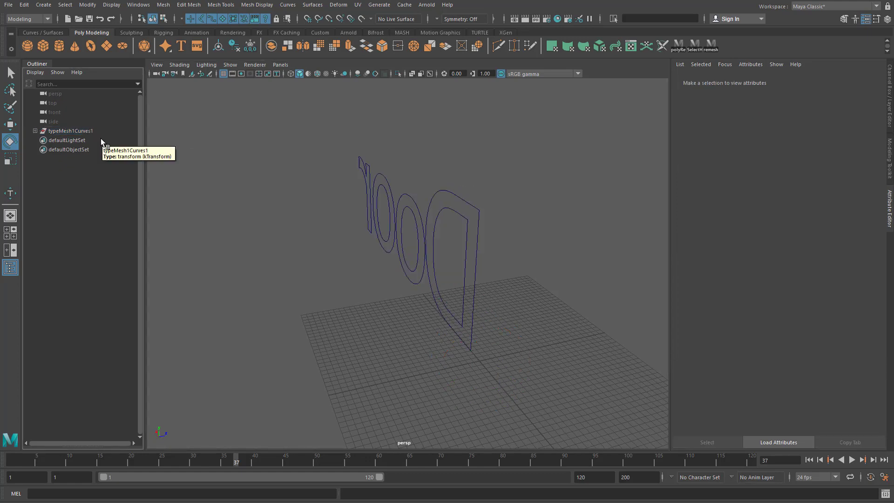
Step: Select all the letter outline curves of the word and examine them from several angles
mouse_move(376, 235)
left_mouse_down("alt")
mouse_move(409, 221)
mouse_move(373, 214)
mouse_move(370, 222)
left_mouse_up("alt")
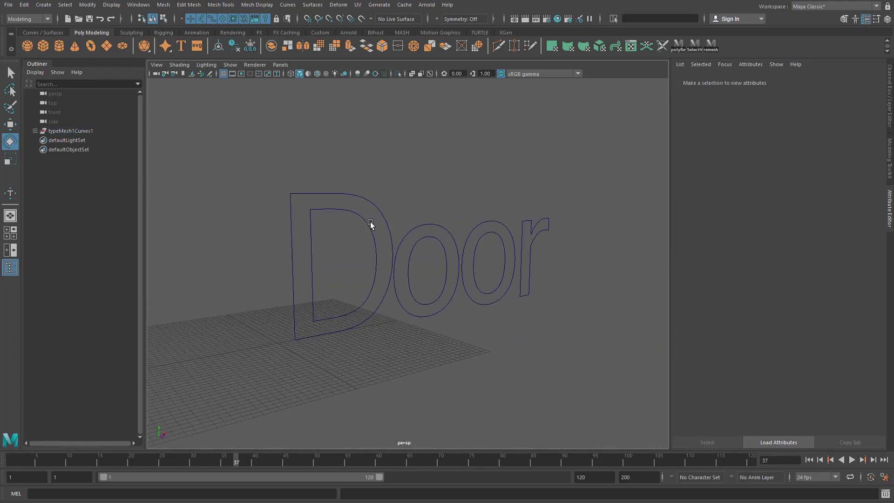
left_click_drag(430, 257, 401, 197)
left_click(261, 176)
left_click_drag(273, 180, 633, 300, "alt")
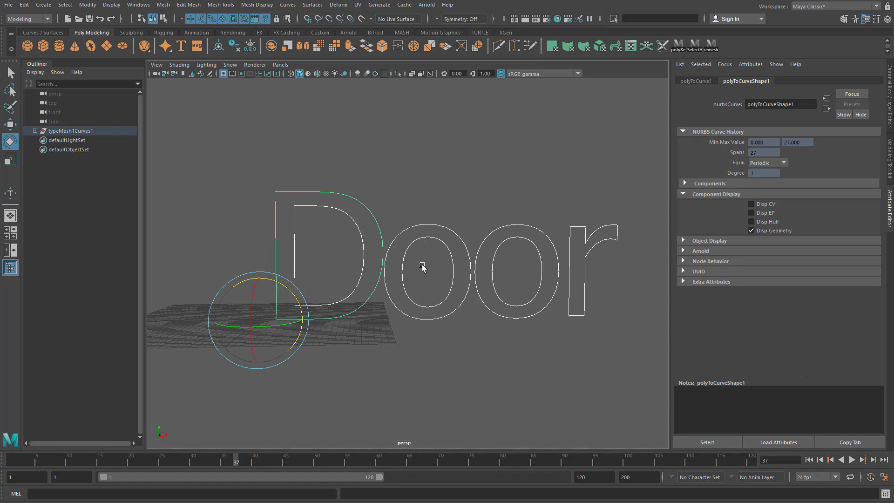
left_click_drag(390, 235, 450, 231, "alt")
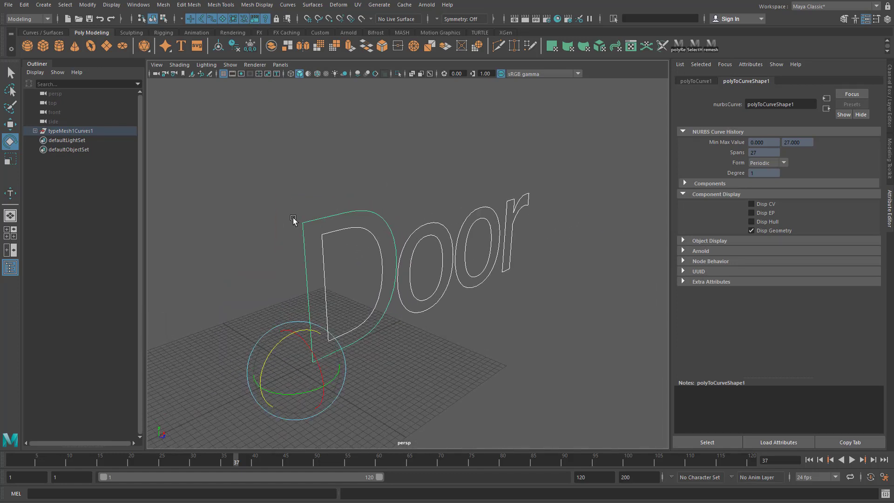
left_click_drag(502, 256, 431, 179, "alt")
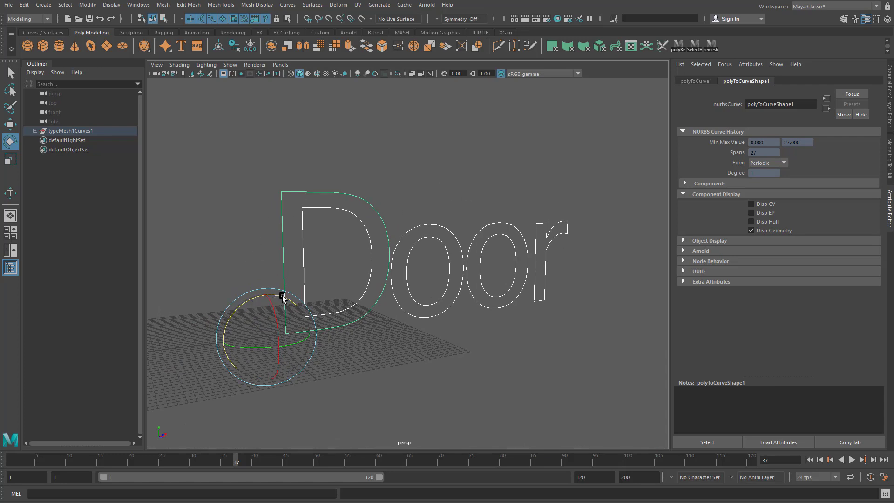
Step: Try rotating the outer outline curve of the letter D and undo the rotation
left_click(261, 194)
left_click(282, 196)
left_click(278, 186)
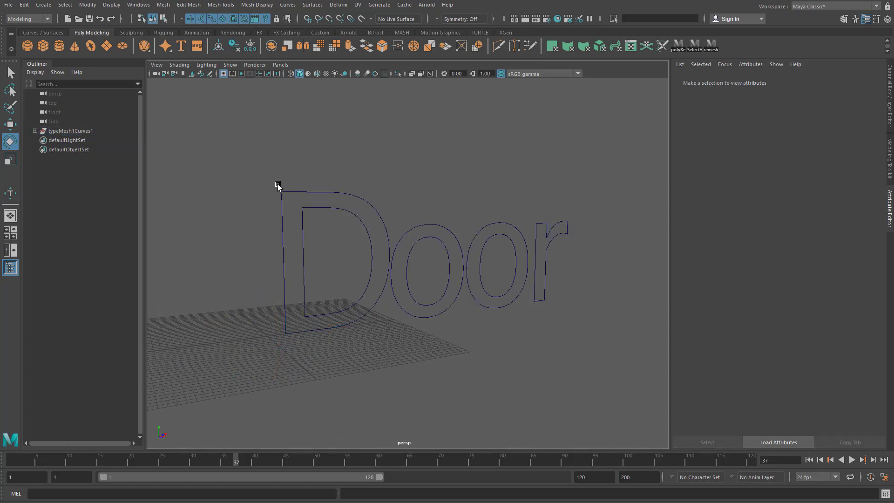
left_click(277, 187)
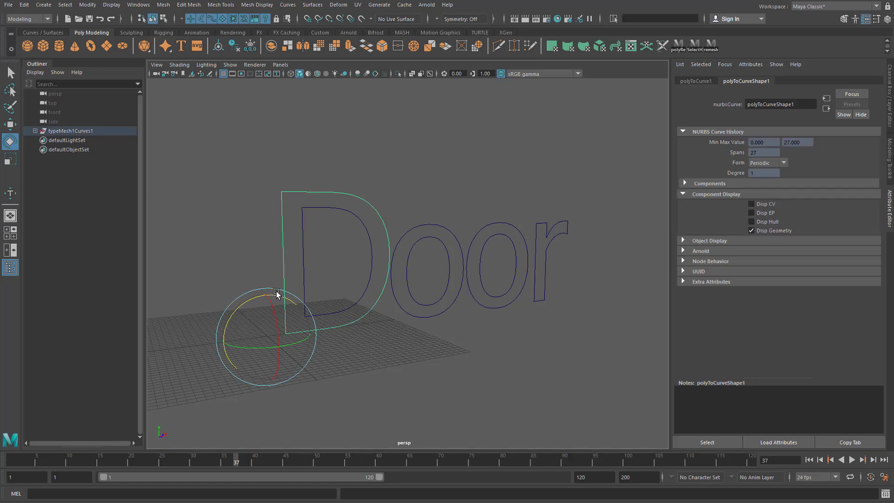
left_click_drag(276, 292, 279, 315)
key("ctrl+z")
Step: Select the inner outline curve of the letter D and expand the typeMesh1Curves1 group to list its curves
scroll(397, 305, "up", 3)
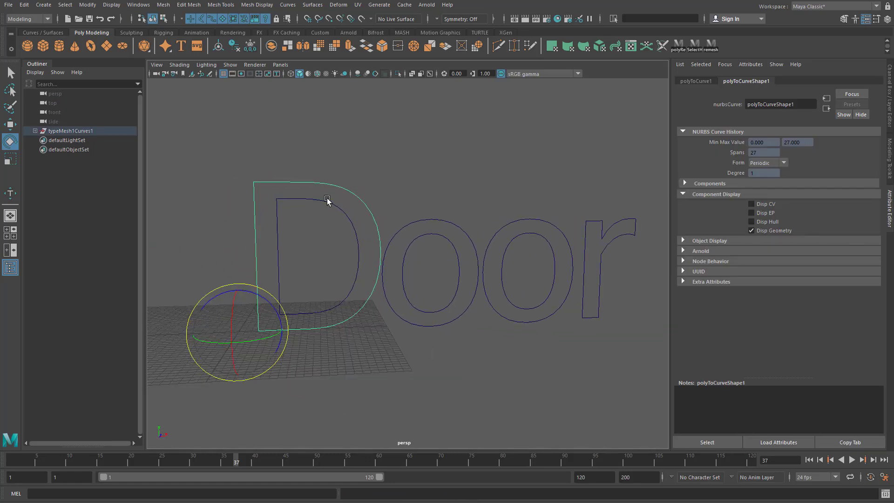
left_click_drag(314, 271, 303, 272, "alt")
scroll(266, 224, "up", 2)
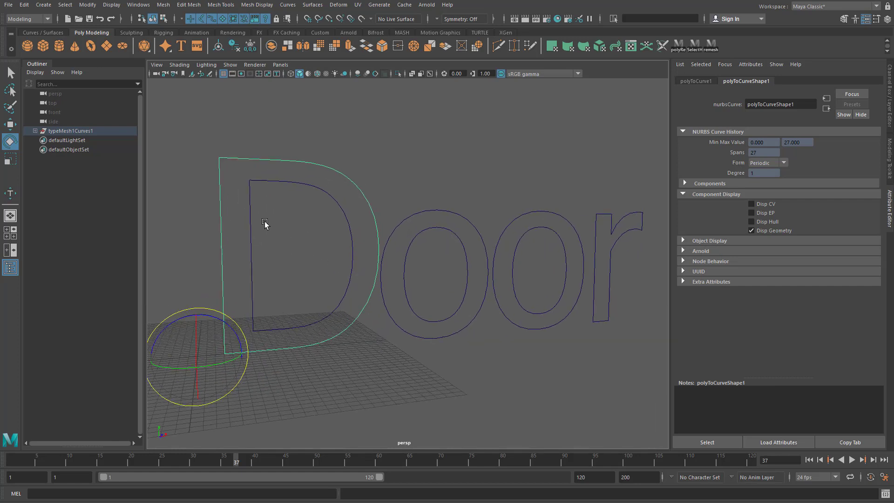
left_click(251, 222)
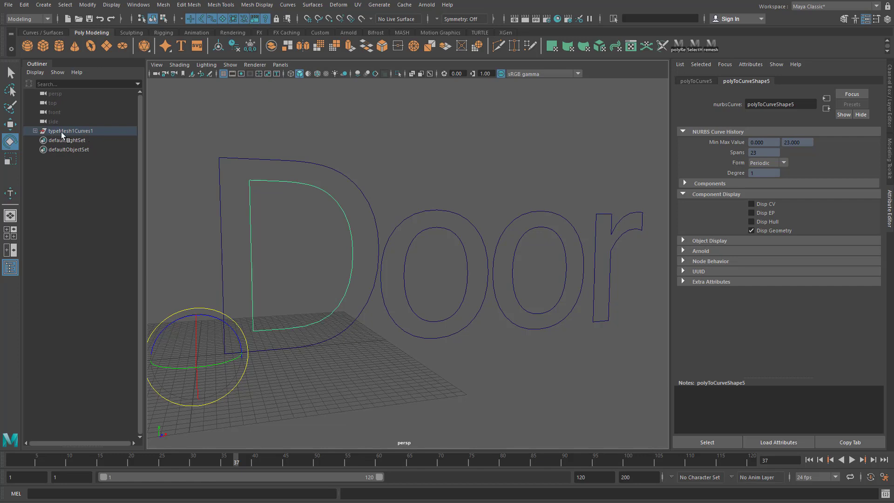
left_click(36, 131)
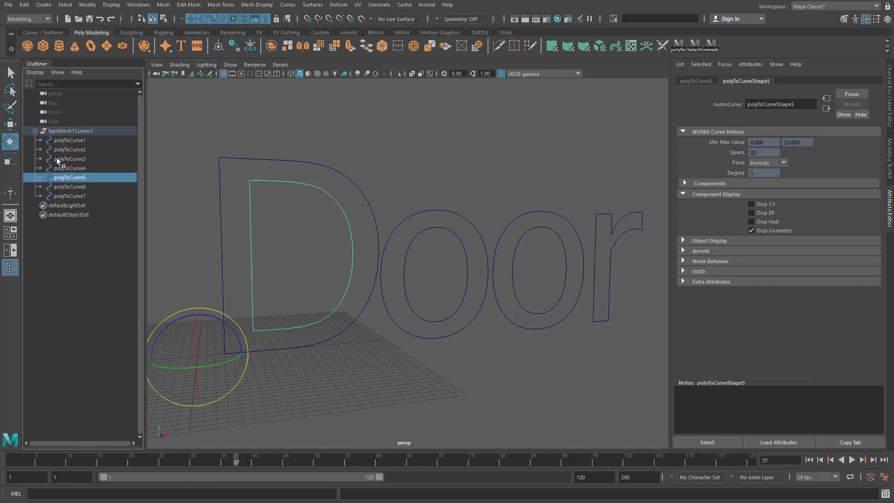
Step: Select polyToCurve1, the outer outline of the letter D, and examine the word's curves from several angles
left_click(71, 140)
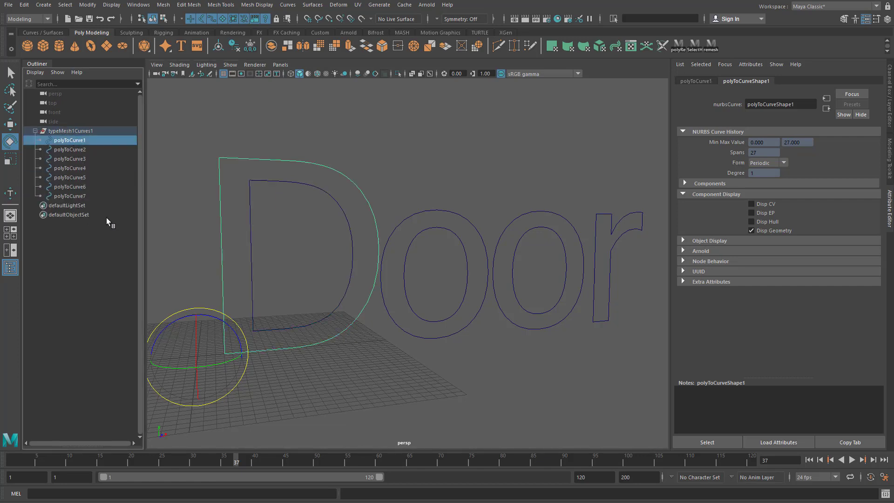
left_click_drag(516, 251, 446, 235, "alt")
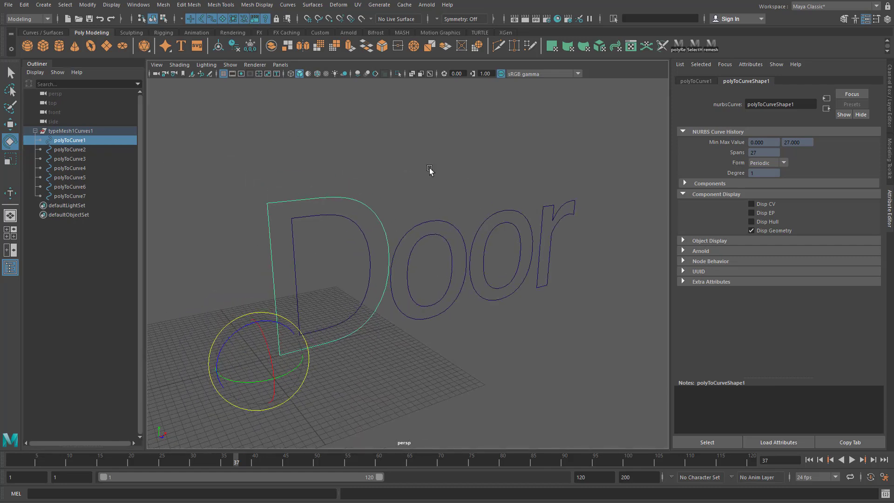
left_click_drag(436, 191, 337, 189, "alt")
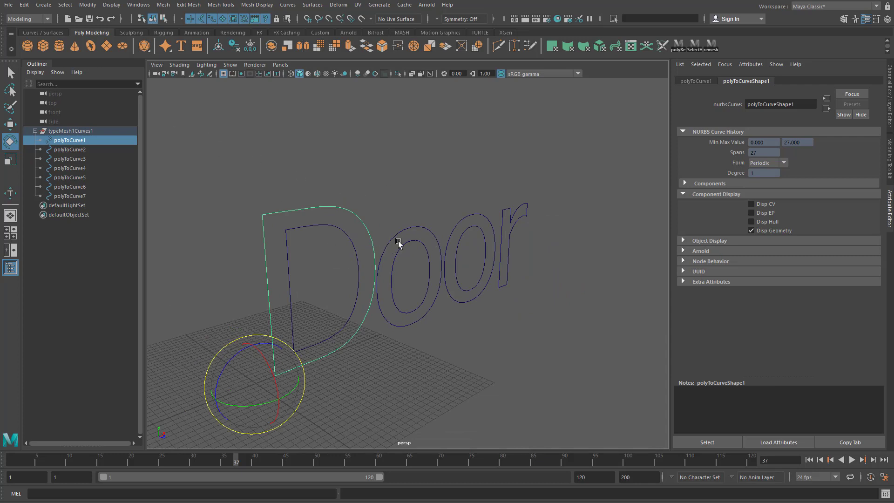
mouse_move(538, 242)
left_mouse_down("alt")
mouse_move(503, 231)
mouse_move(535, 233)
left_mouse_up("alt")
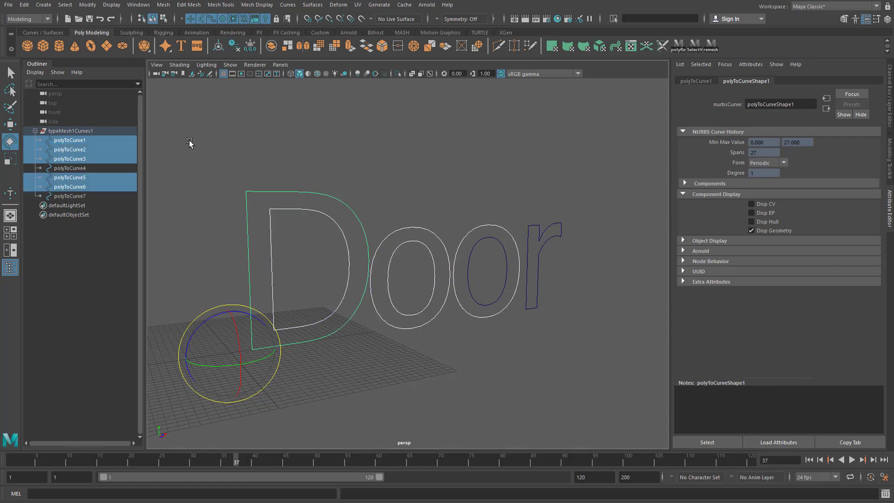
Step: Clear the selection and check individually the outlines of the letter D and the inner outline of the first o
left_click(353, 155)
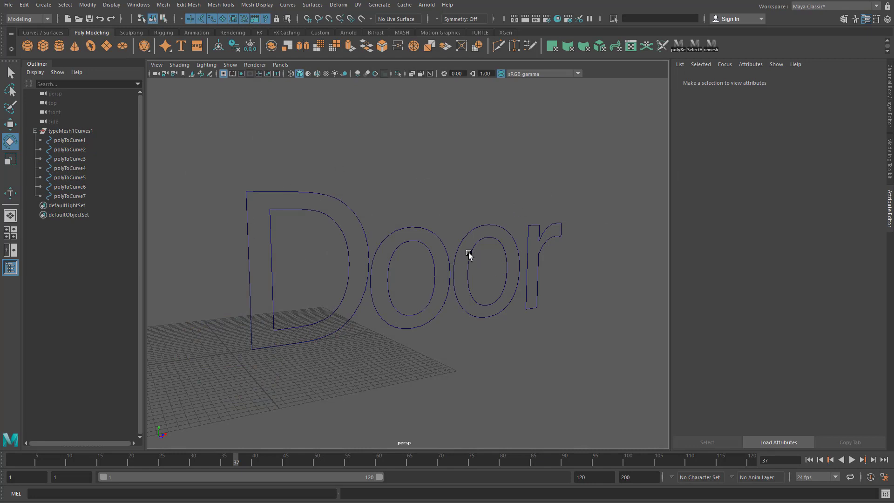
left_click(338, 218)
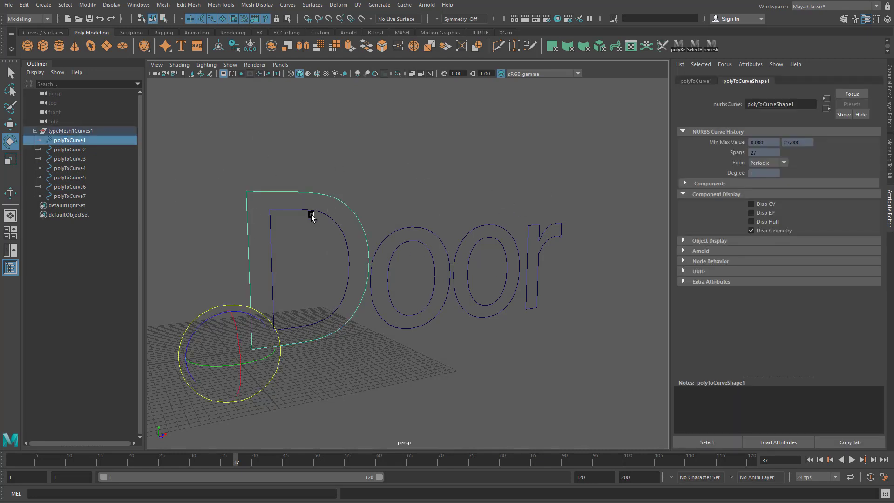
left_click(312, 217)
left_click(336, 229)
left_click(434, 257)
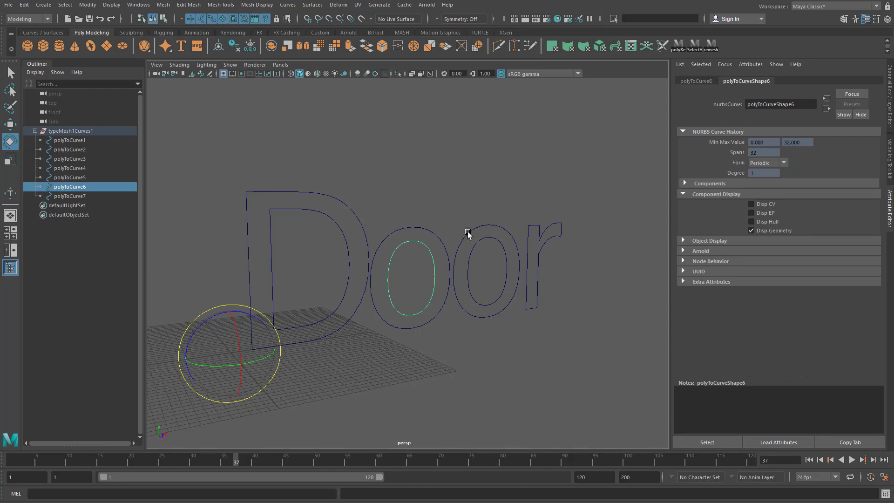
Step: Select the outer outline of the D and compare its polyToCurve1 transform attributes with its polyToCurveShape1 attributes
mouse_move(466, 228)
left_mouse_down("alt")
mouse_move(446, 237)
mouse_move(428, 226)
mouse_move(457, 236)
left_mouse_up("alt")
left_click(356, 214)
scroll(489, 205, "up", 2)
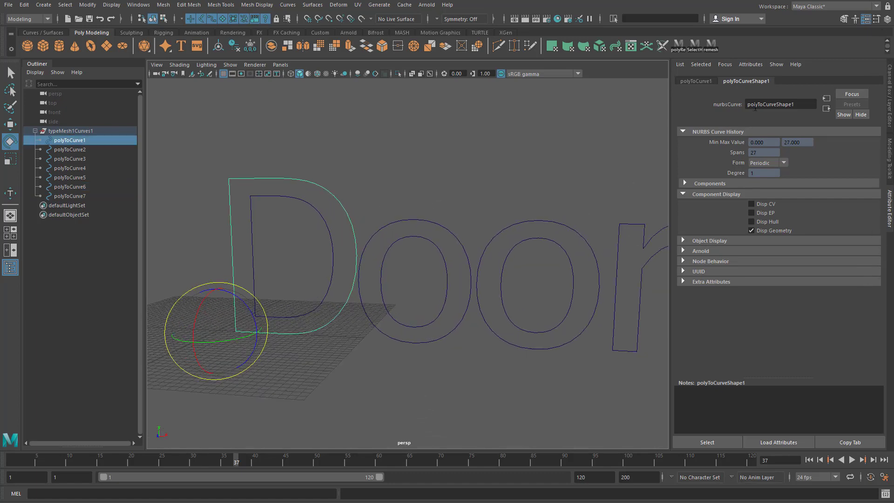
left_click(692, 81)
left_click(748, 82)
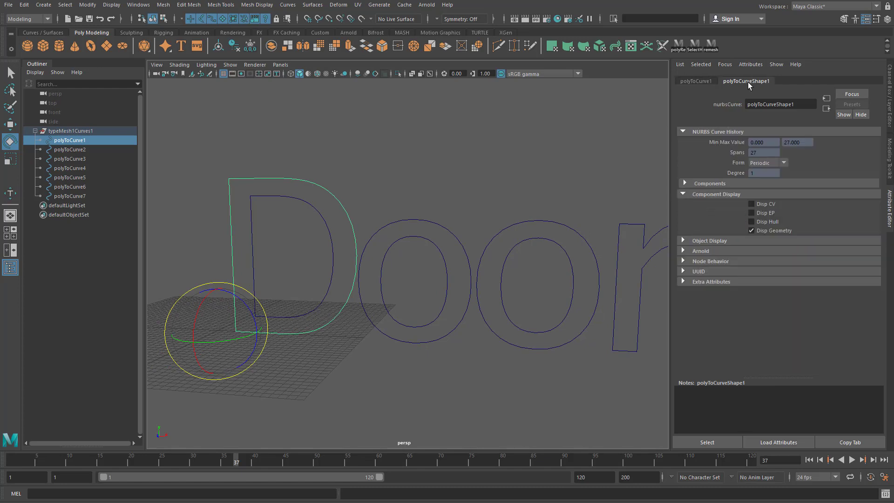
left_click(693, 82)
left_click(695, 81)
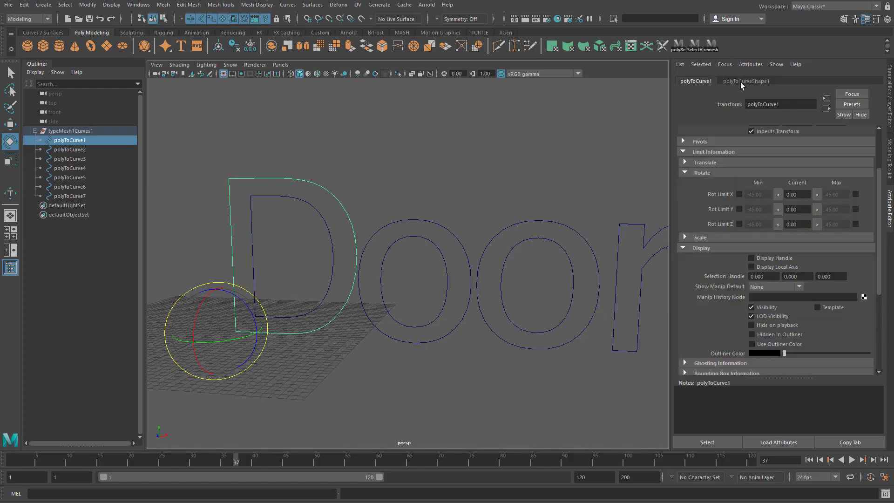
left_click(740, 82)
left_click(698, 81)
left_click(744, 81)
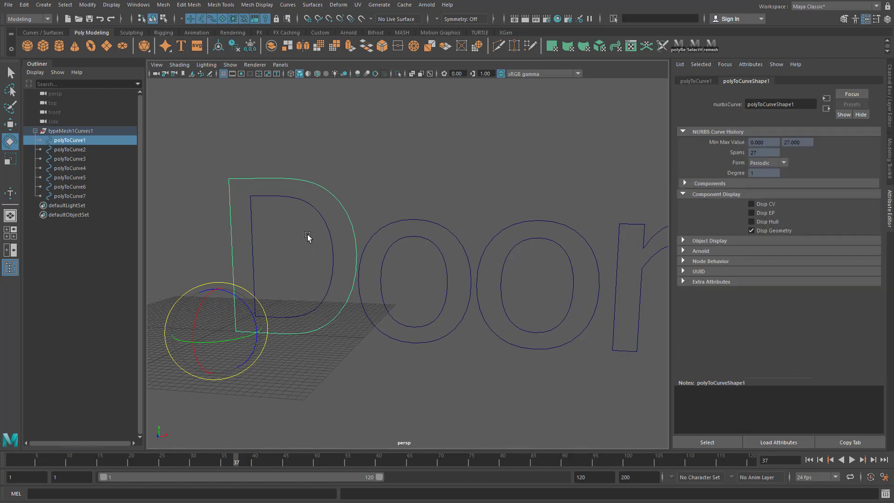
left_click_drag(309, 205, 345, 208, "alt")
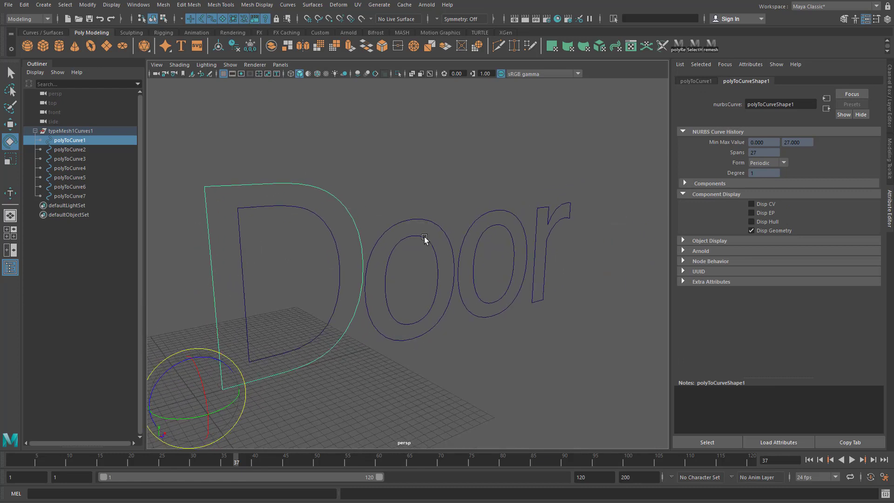
Step: Review polyToCurve1's rotation limits, pivots and transform attributes, and inspect the curve from different angles
left_click(698, 81)
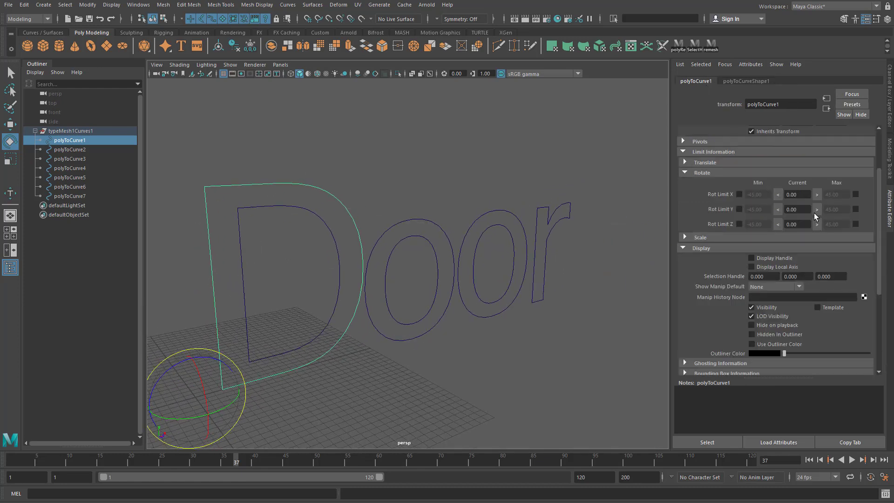
left_click(685, 173)
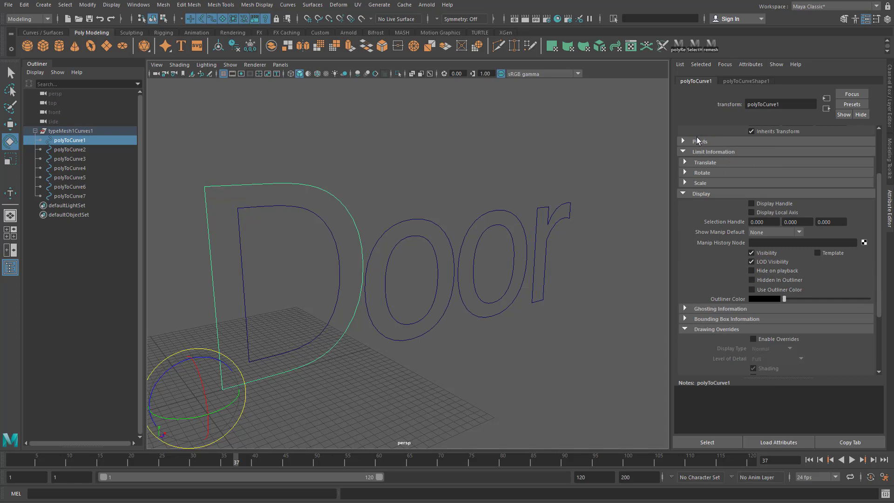
left_click(683, 142)
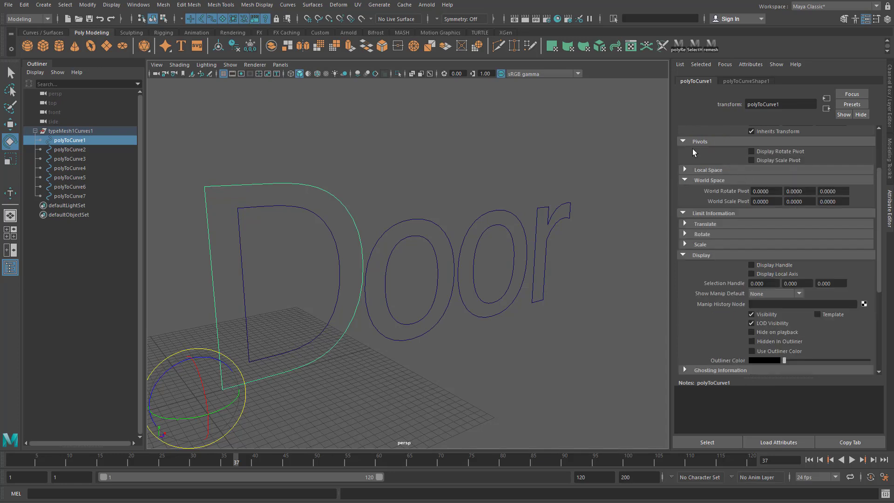
left_click(683, 140)
scroll(758, 143, "up", 3)
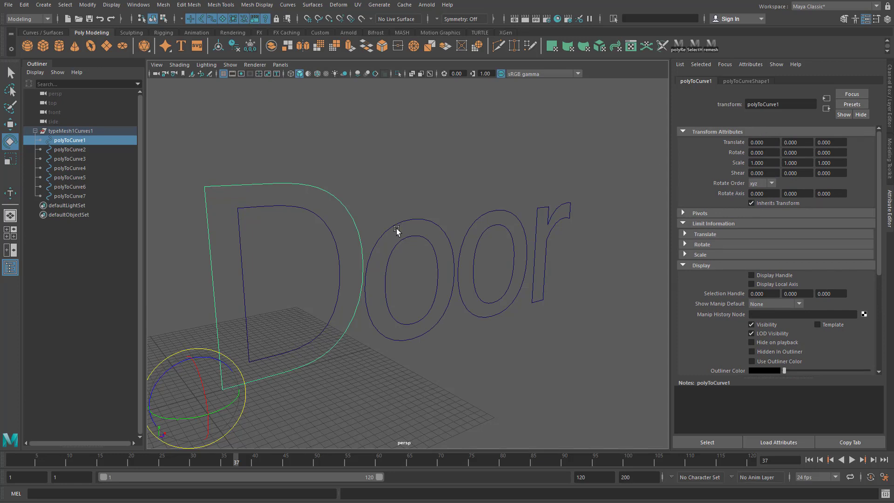
left_click_drag(398, 229, 358, 141, "alt")
left_click_drag(451, 277, 516, 255, "alt")
left_click_drag(465, 242, 504, 134, "alt")
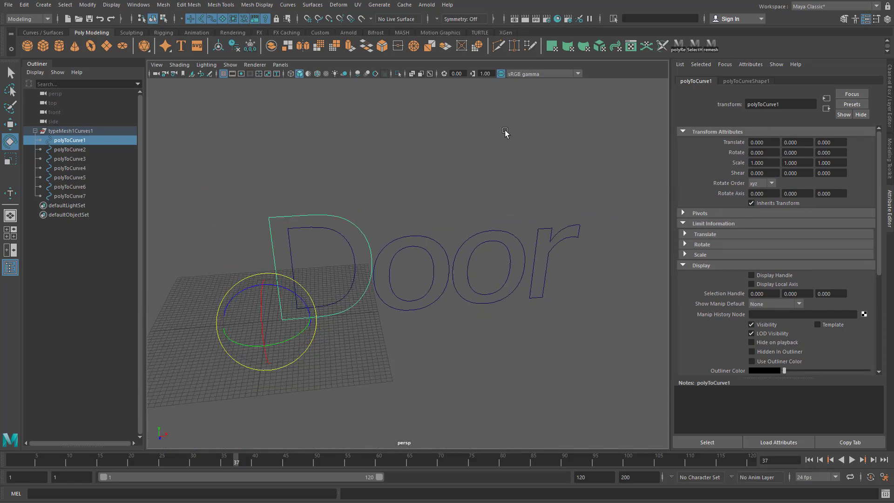
Step: Inspect polyToCurveShape1's curve attributes, including its Arnold settings, and compare them with the transform node
left_click(738, 81)
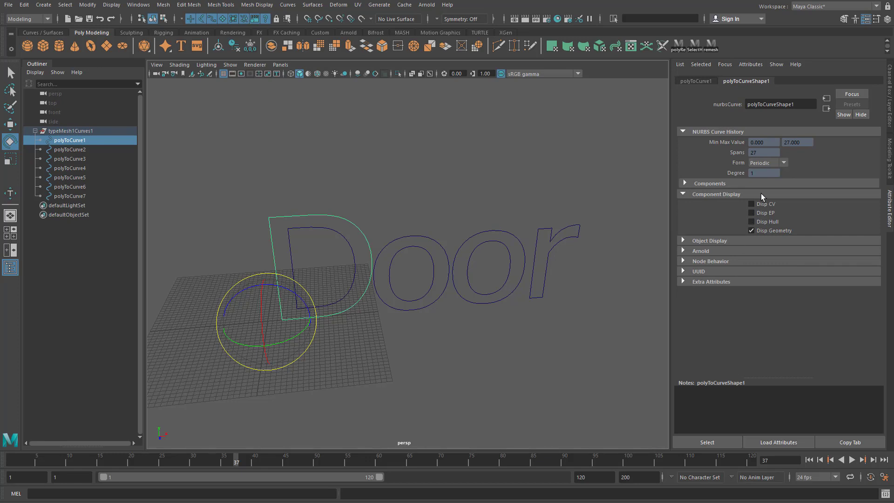
left_click_drag(535, 267, 502, 176, "alt")
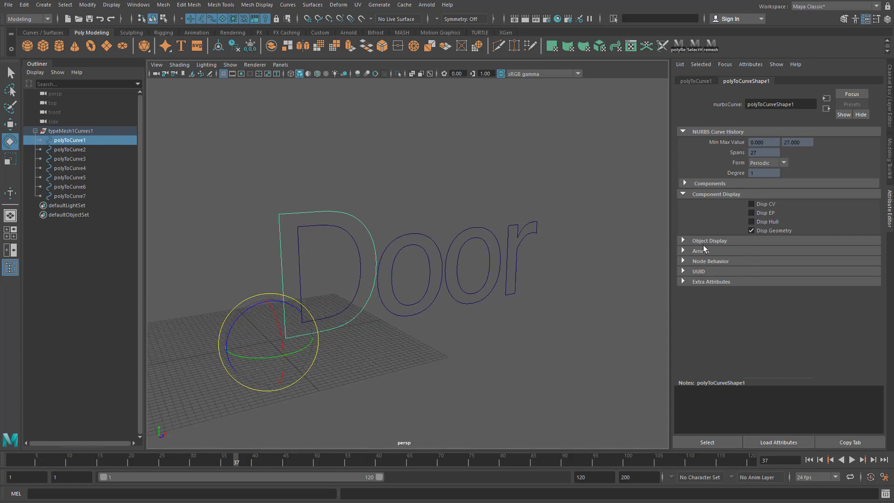
left_click(683, 251)
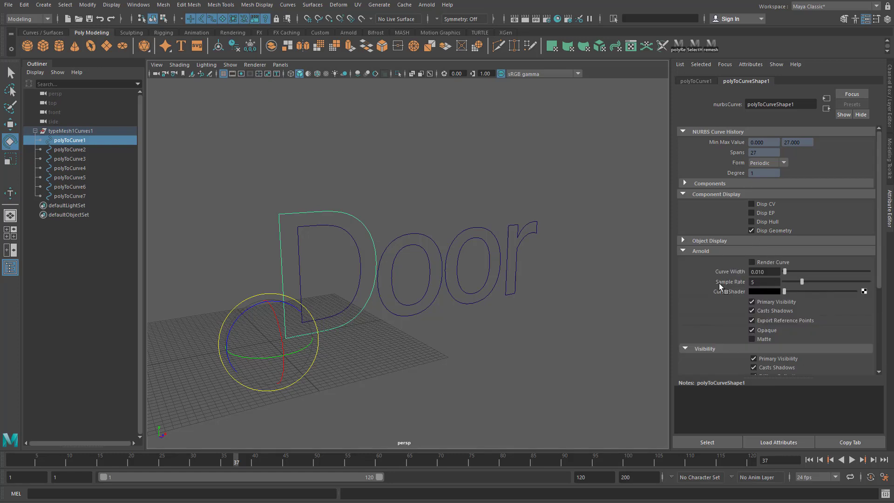
left_click_drag(440, 234, 470, 215, "alt")
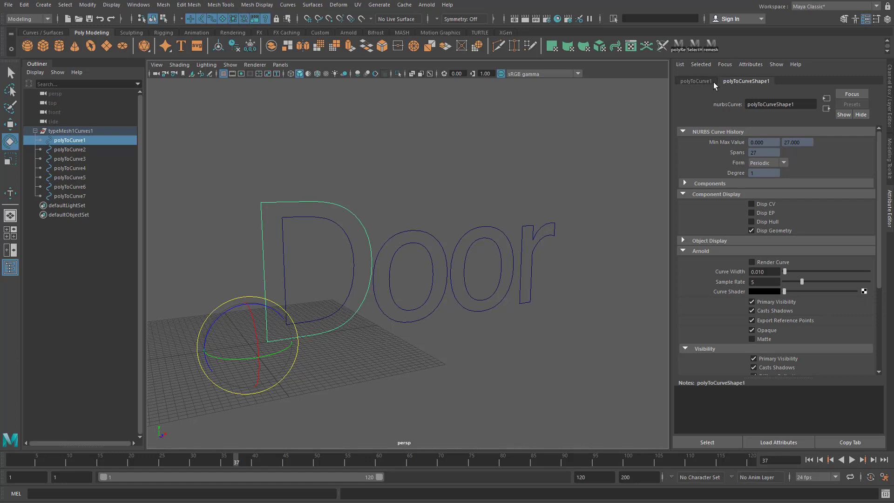
left_click(698, 81)
left_click(747, 81)
Step: Select polyToCurve4, polyToCurve5 and polyToCurve6 in turn to identify the letter outline each one represents
left_click(82, 168)
left_click(77, 177)
left_click(74, 187)
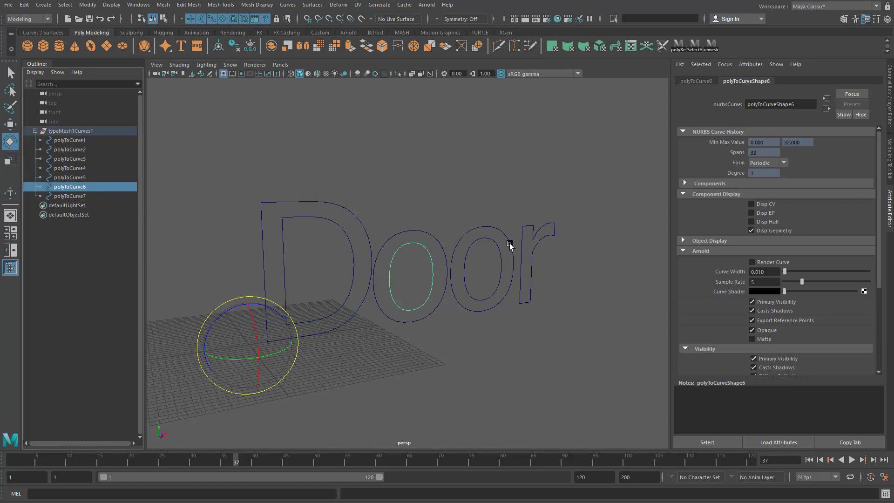
scroll(419, 222, "down", 3)
left_click_drag(268, 194, 281, 207, "alt")
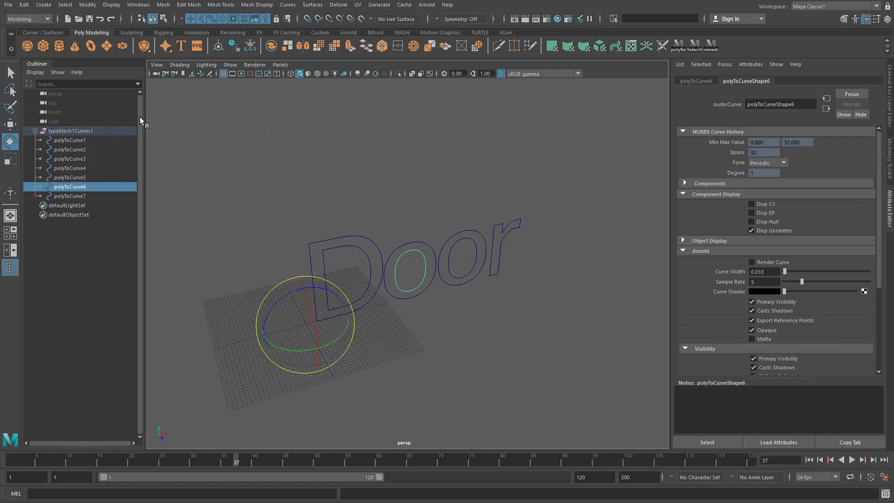
Step: Turn on the display of shape nodes in the scene hierarchy
left_click(35, 72)
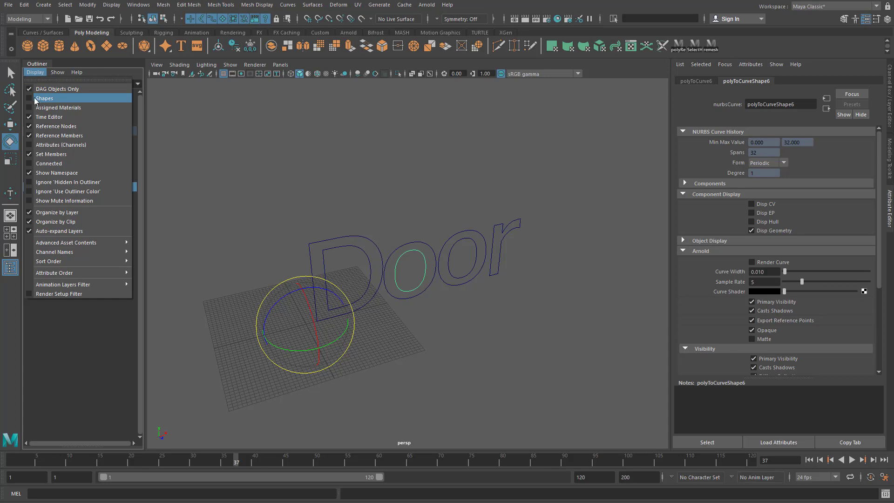
left_click(49, 99)
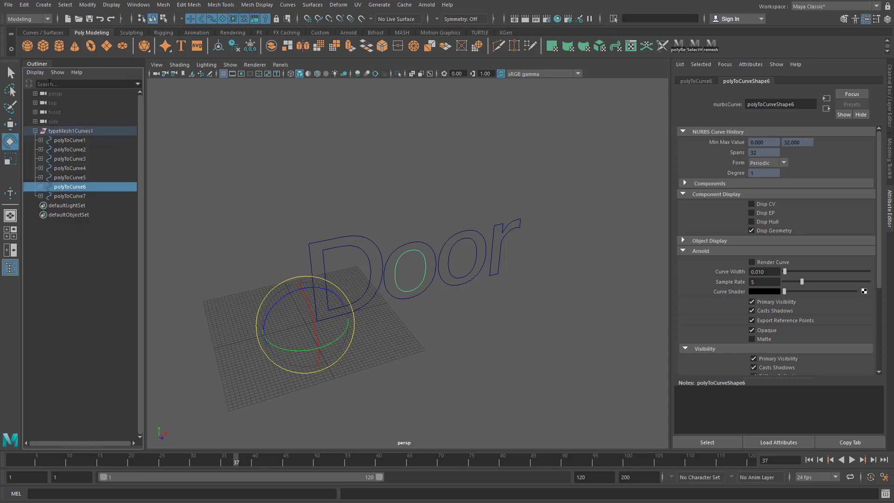
left_click_drag(288, 216, 293, 200, "alt")
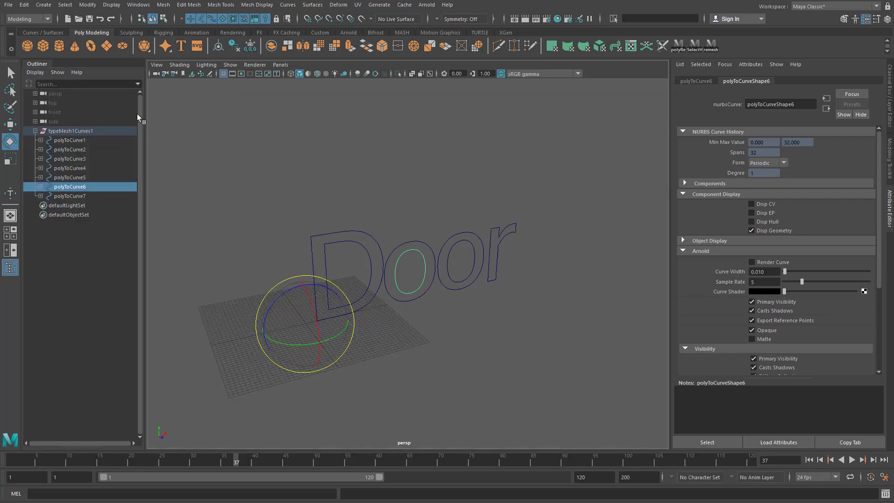
Step: Expand polyToCurve1 through polyToCurve7 so that the shape node under each curve is listed
left_click(40, 140)
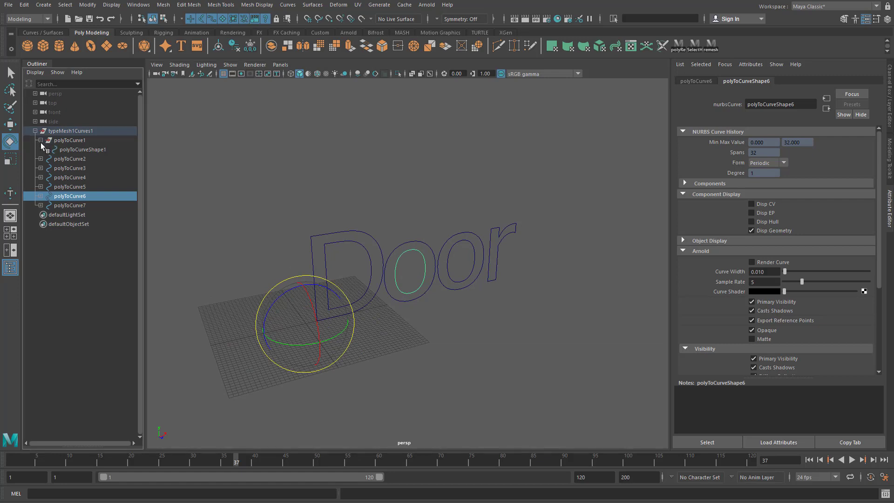
left_click(40, 159)
left_click(41, 177)
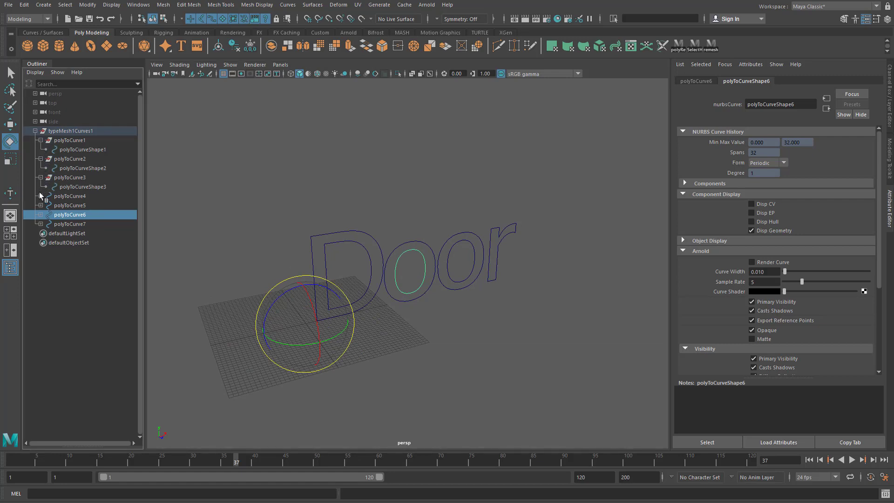
left_click(40, 196)
left_click(41, 214)
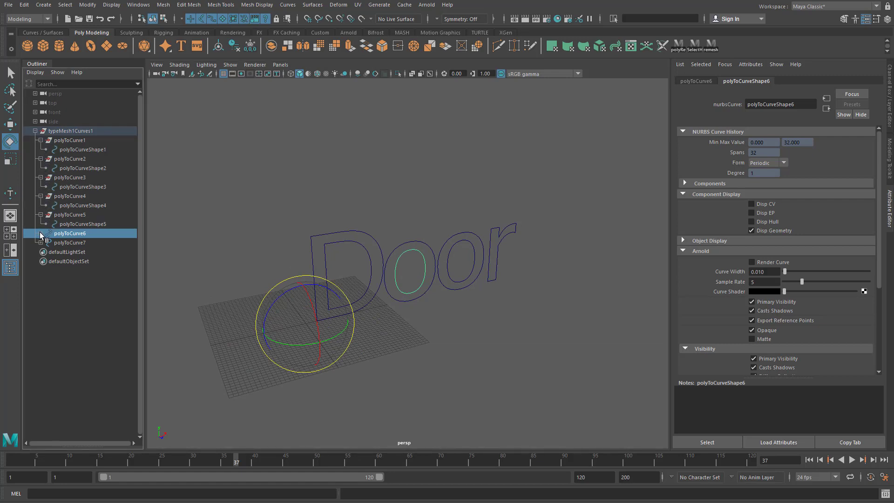
left_click(41, 233)
left_click(40, 251)
Step: Go through the transform and shape nodes from polyToCurve7 up to polyToCurve1 to see which letter outline each controls
left_click(79, 251)
left_click(84, 236)
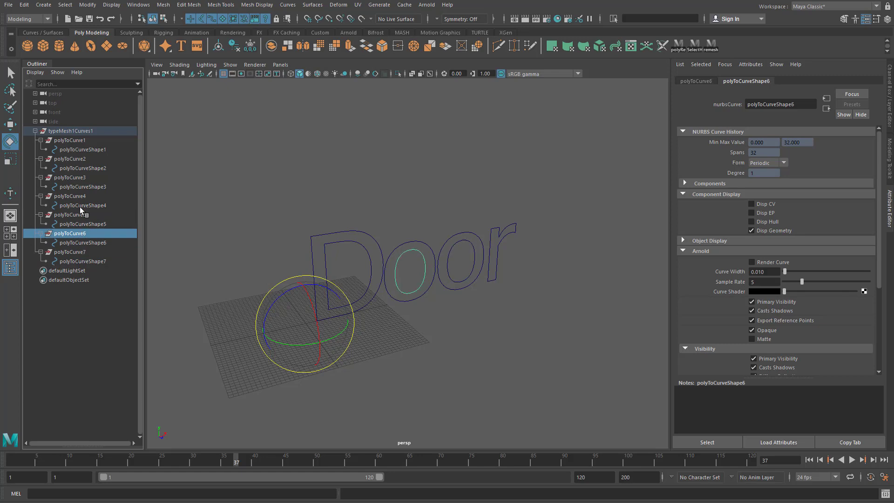
left_click(79, 205)
left_click(79, 187)
left_click(85, 177)
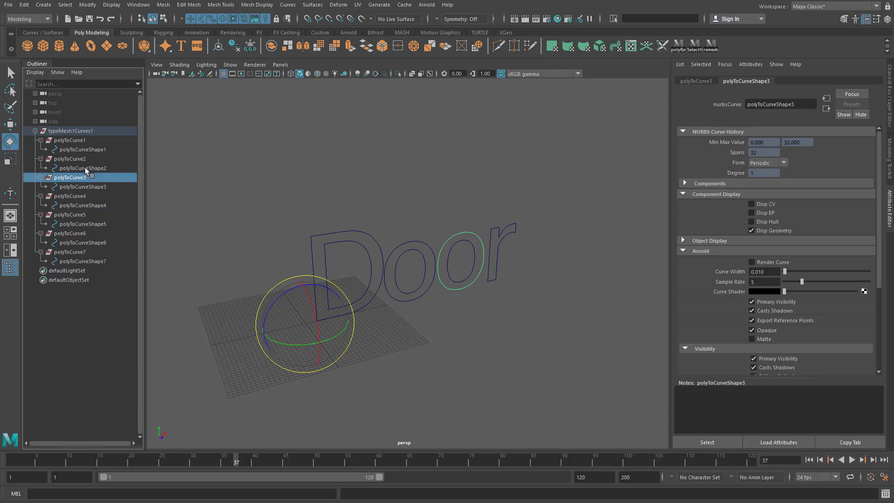
left_click(85, 168)
left_click(89, 158)
left_click(86, 140)
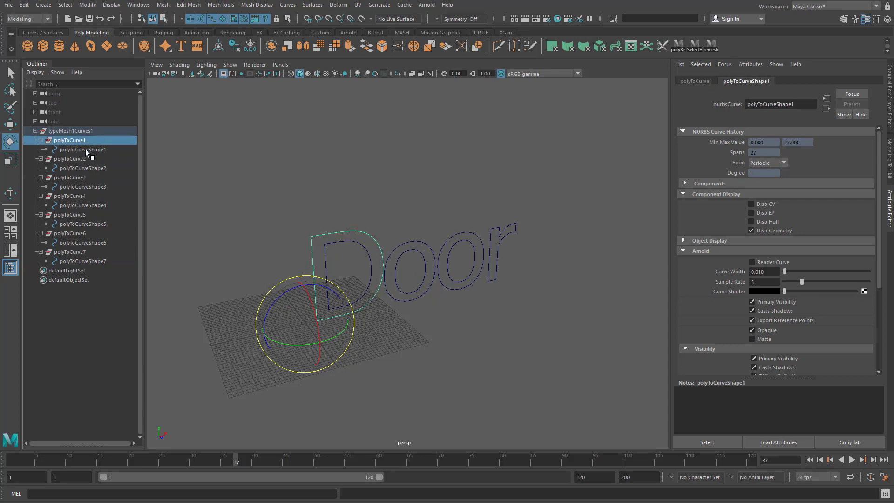
Step: Check the shape nodes from polyToCurveShape1 to polyToCurveShape6 one after another against the letter outlines
left_click(83, 151)
left_click(88, 167)
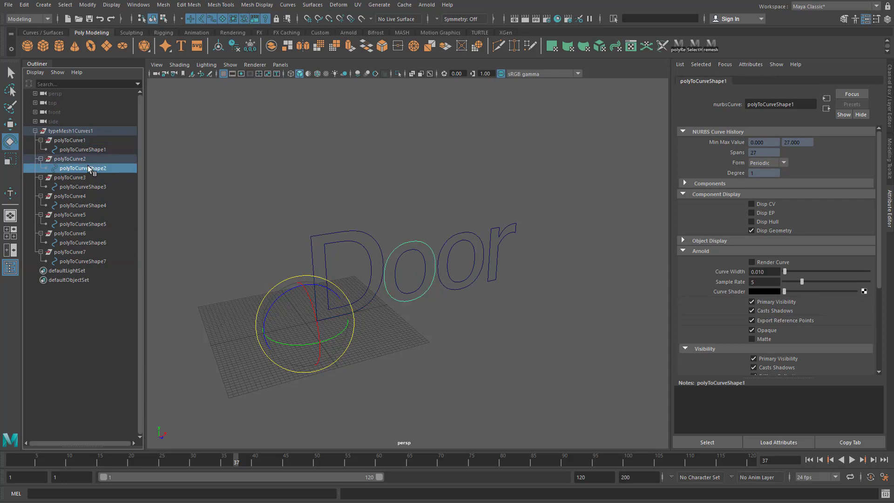
left_click(75, 186)
left_click(79, 205)
left_click(81, 215)
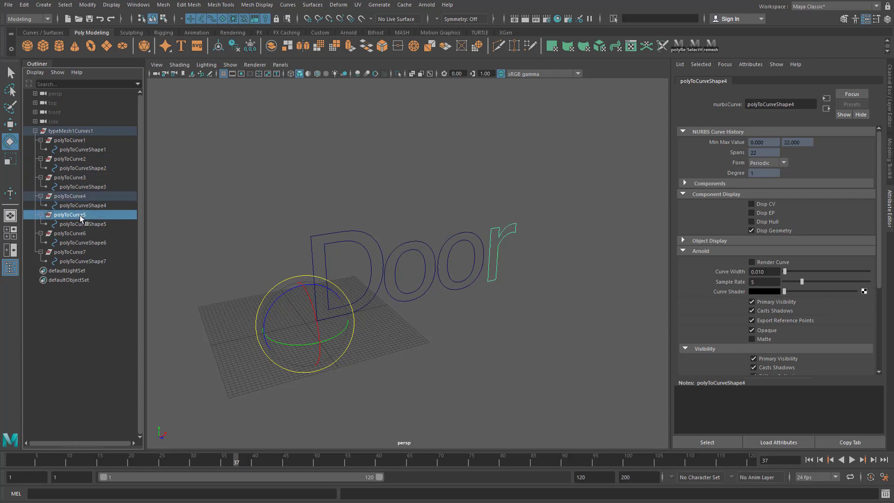
left_click(84, 225)
left_click(86, 242)
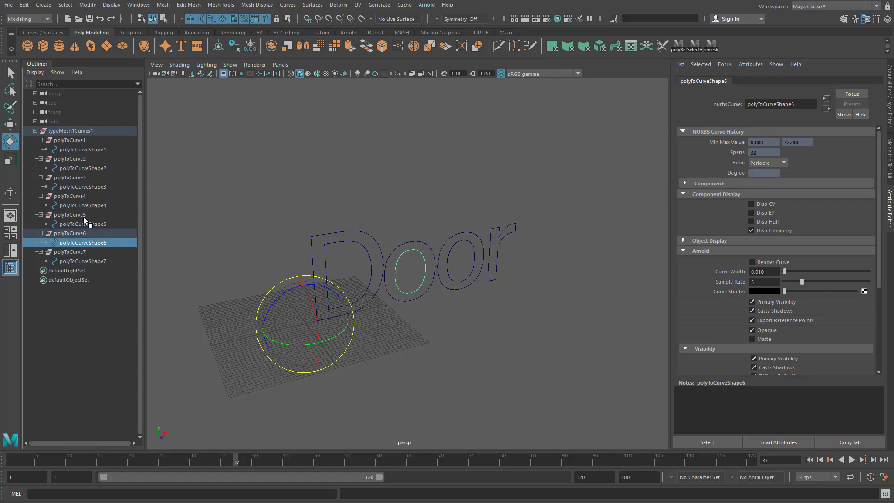
left_click(93, 131)
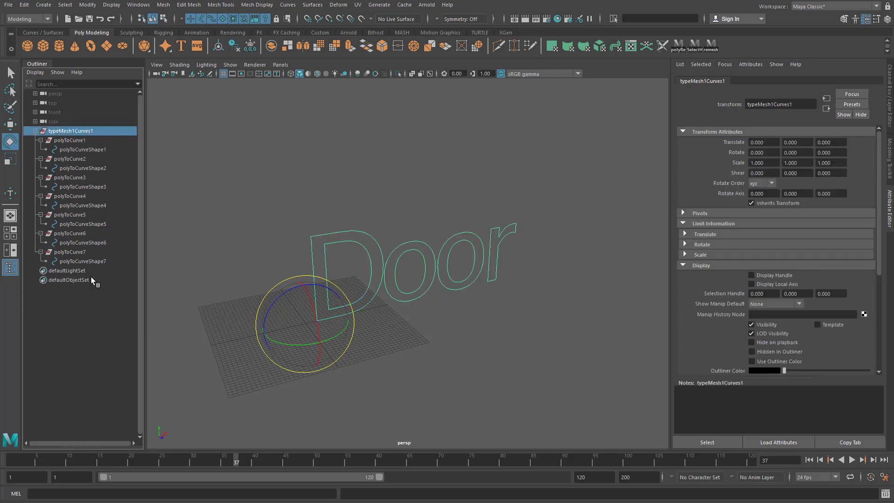
double_click(92, 133)
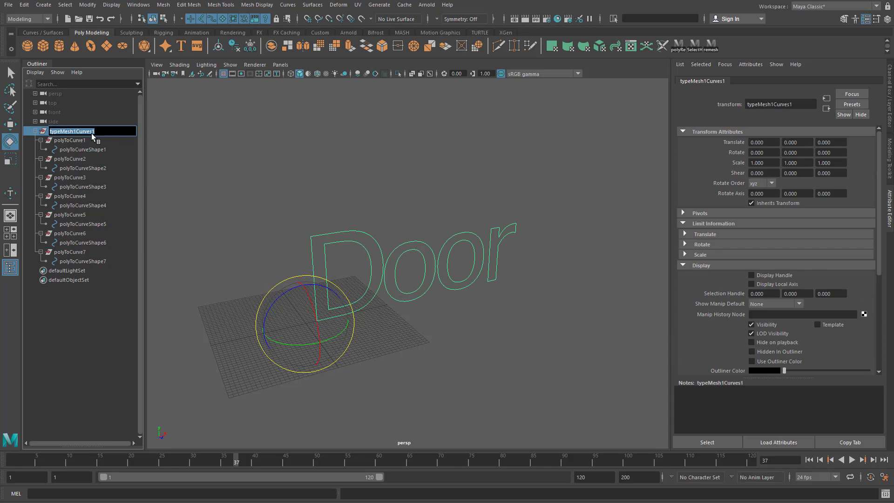
key("BackSpace")
key("Caps_Lock")
type("dOOR")
key("BackSpace")
key("BackSpace")
key("BackSpace")
key("Escape")
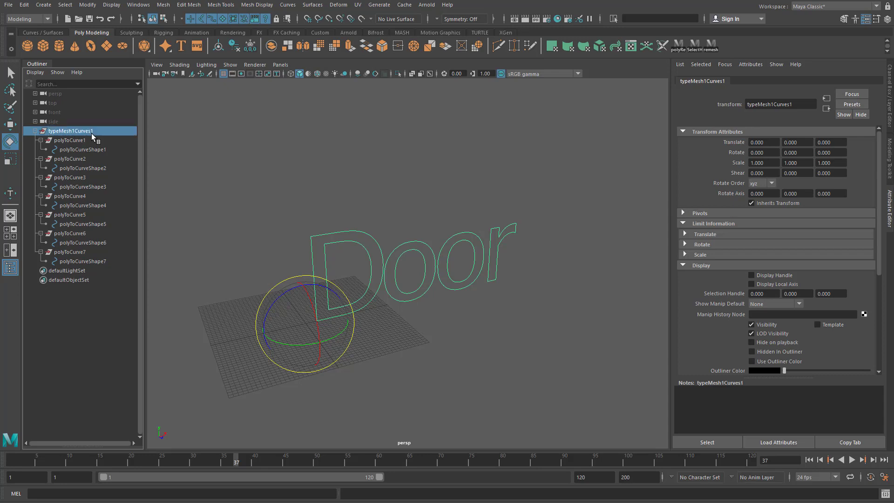
Step: Rename the typeMesh1Curves1 group as Door
double_click(91, 133)
type("Door")
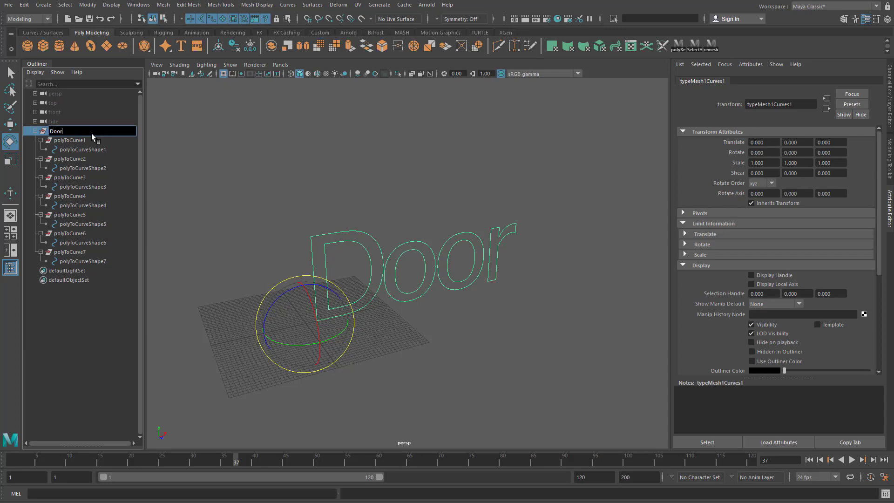
key("Return")
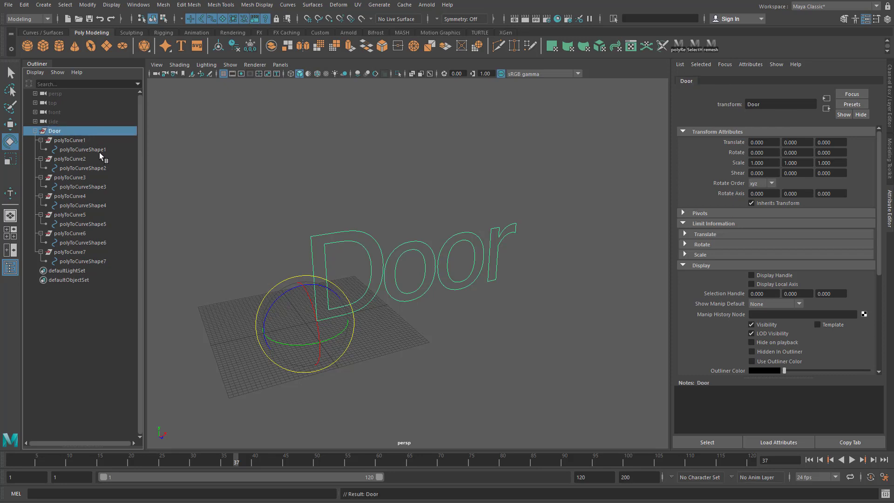
Step: Add the shape nodes polyToCurveShape1 through polyToCurveShape7 one by one to the selection of the Door group
left_click(100, 149)
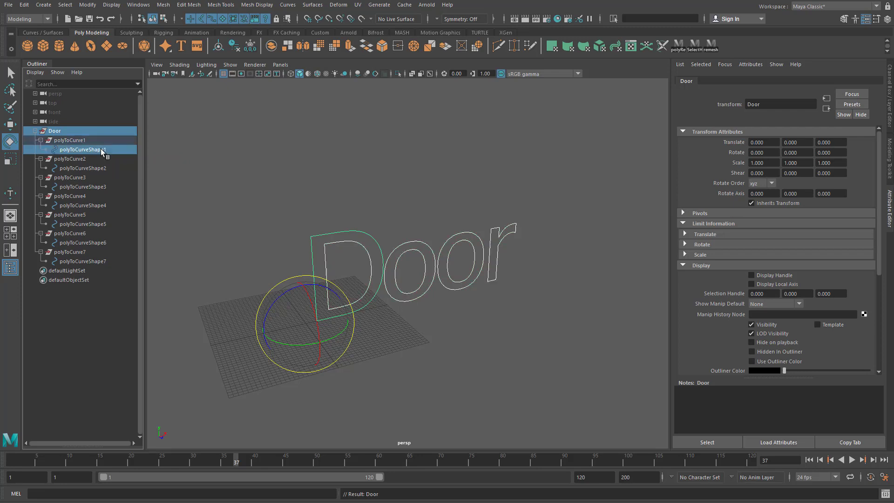
left_click(96, 169, "ctrl")
left_click(99, 188, "ctrl")
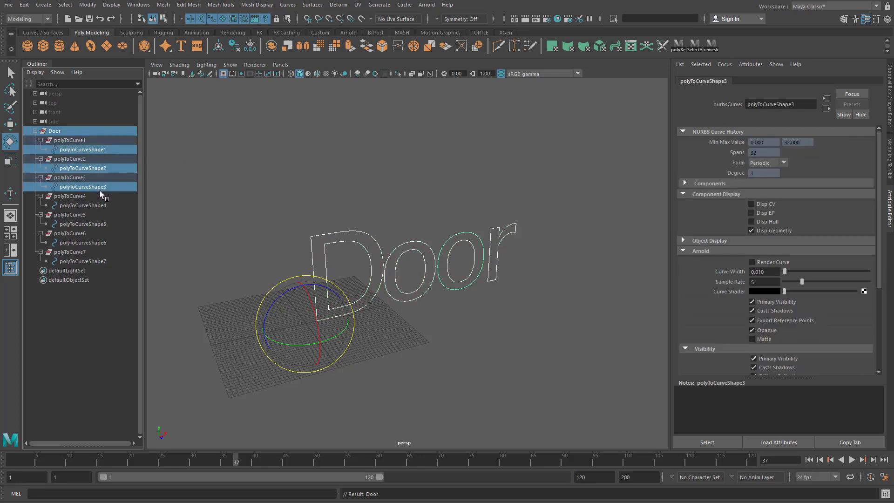
left_click(99, 206, "ctrl")
left_click(102, 223, "ctrl")
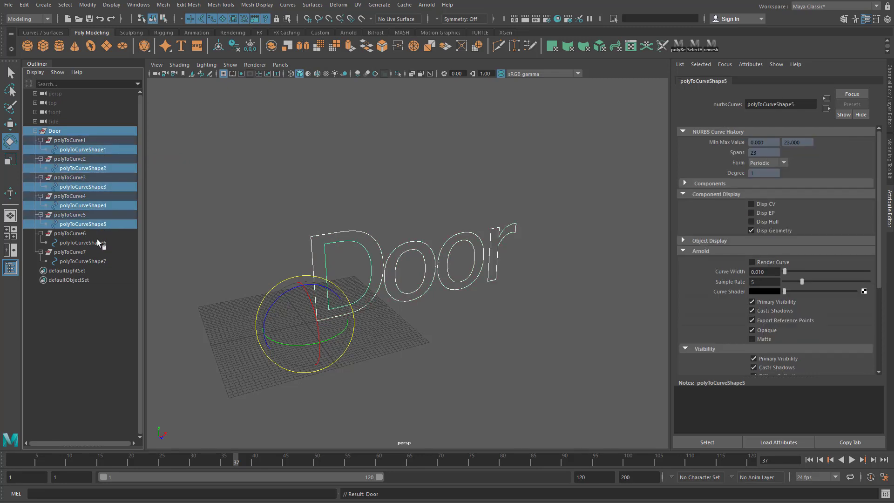
left_click(95, 242, "ctrl")
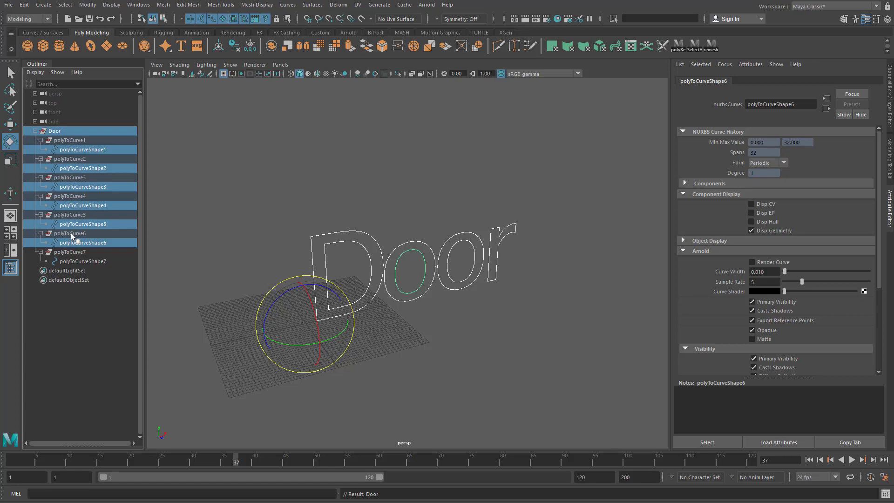
left_click(98, 260, "ctrl")
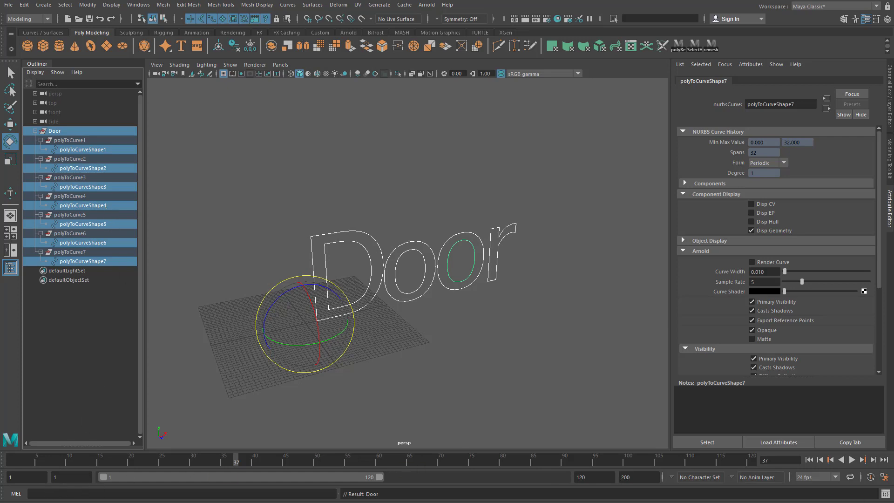
Step: Switch to Notepad to view the parent -r -s command and shift its window aside
key("alt+Tab")
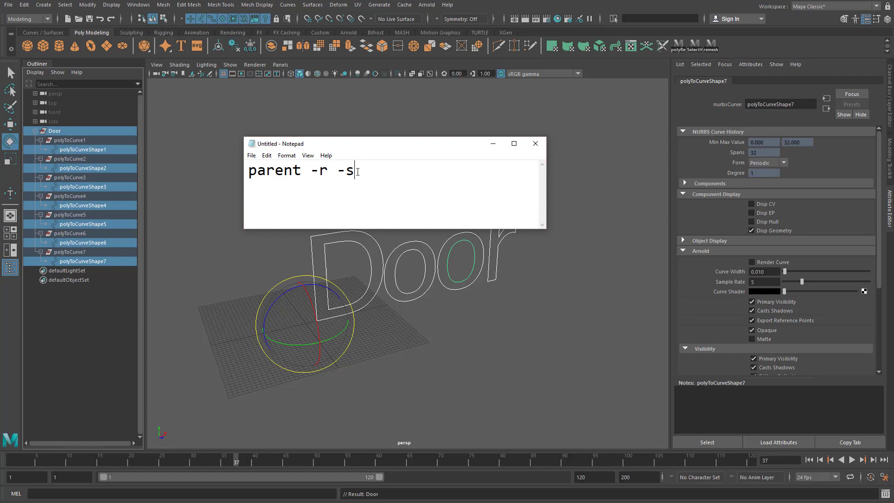
left_click_drag(421, 147, 479, 144)
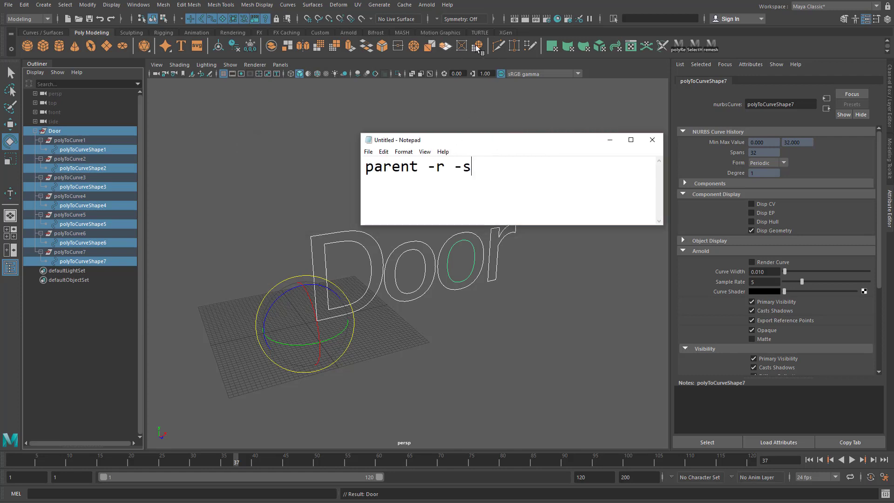
Step: Search the Autodesk Maya Help for "parent" and open the MEL parent command page
left_click(448, 4)
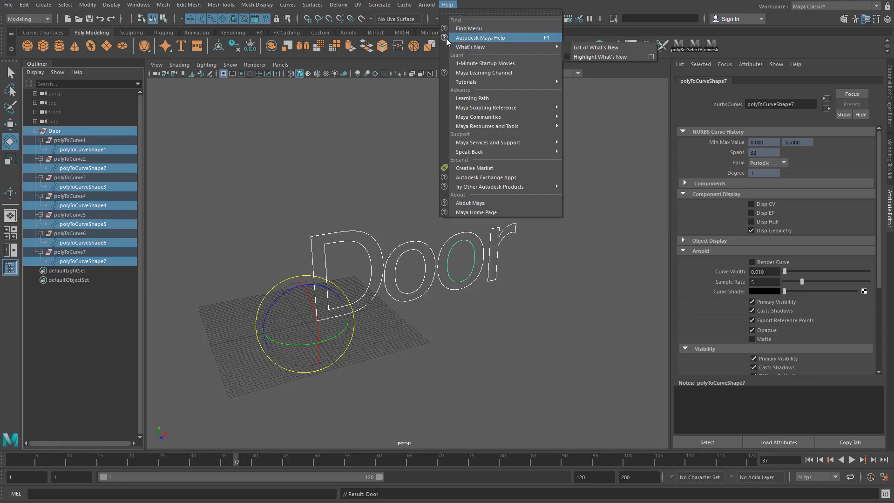
left_click(497, 38)
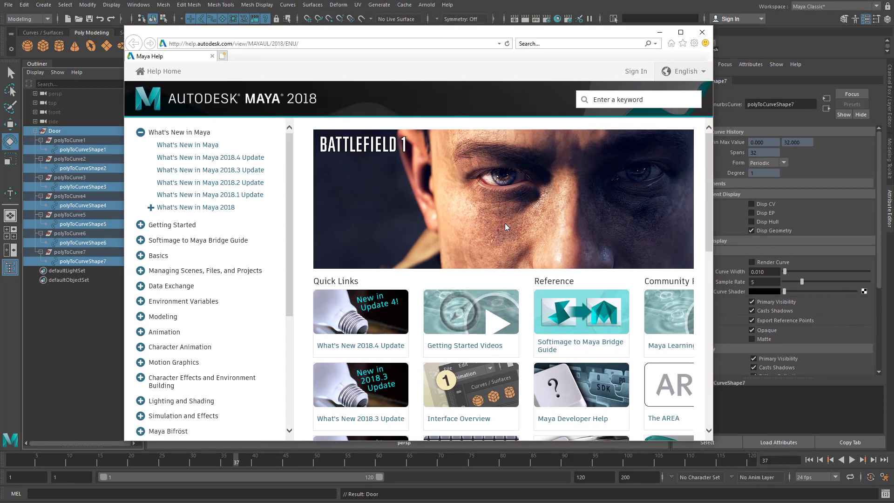
left_click(618, 97)
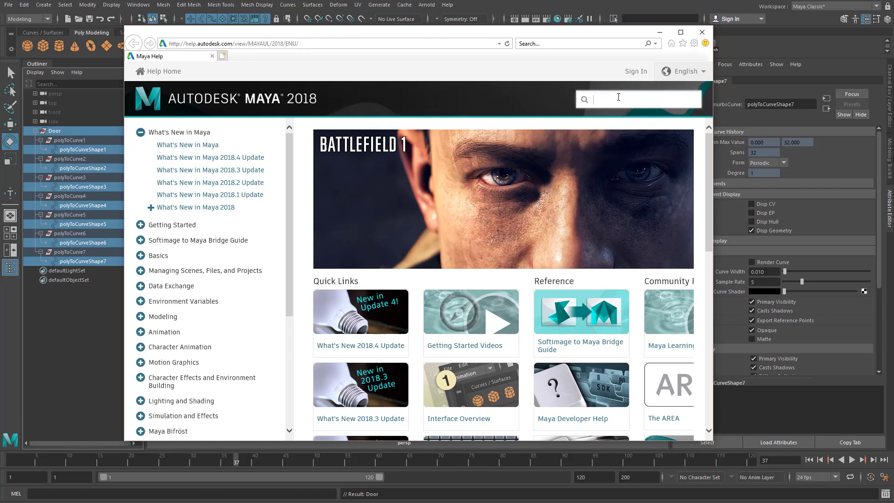
type("parent")
key("Return")
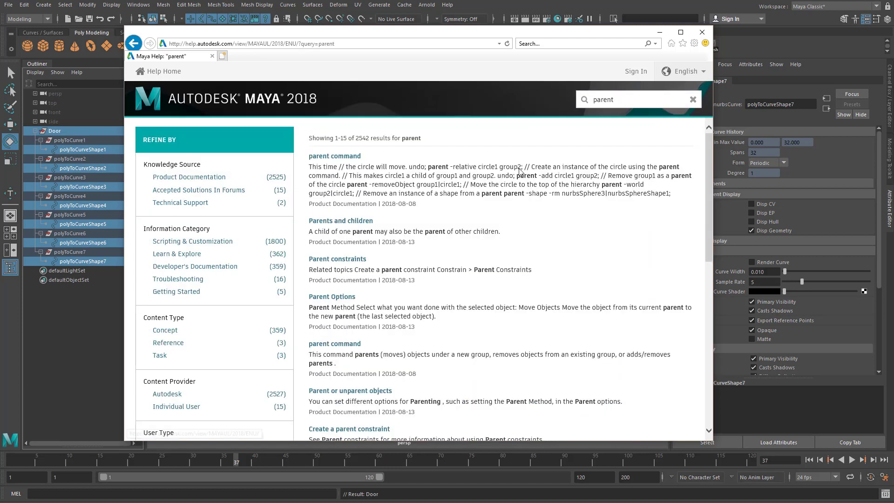
scroll(473, 234, "down", 5)
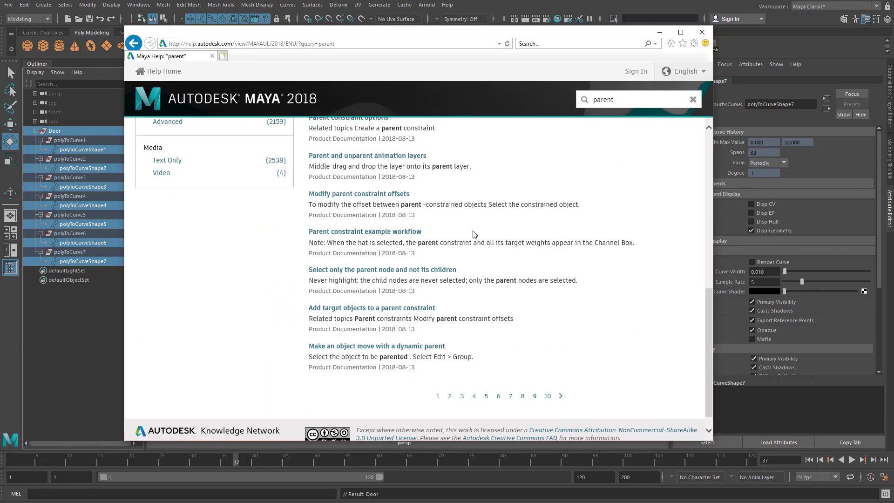
scroll(474, 234, "up", 5)
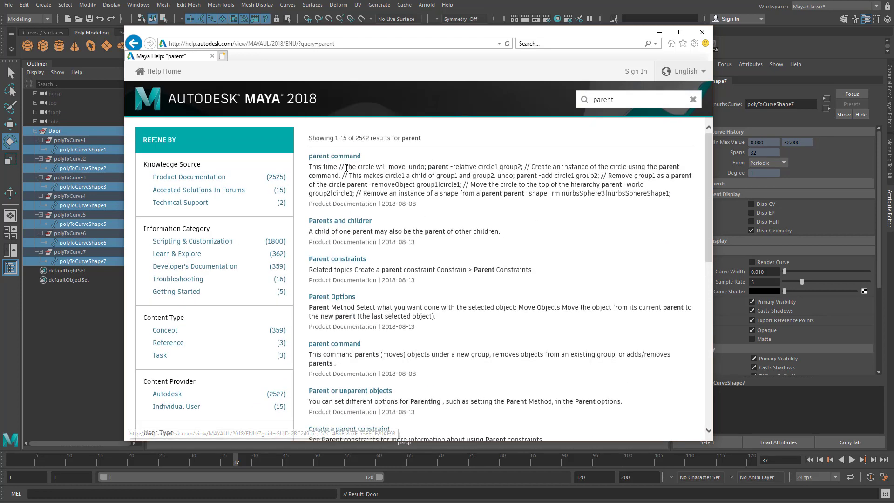
left_click(333, 157)
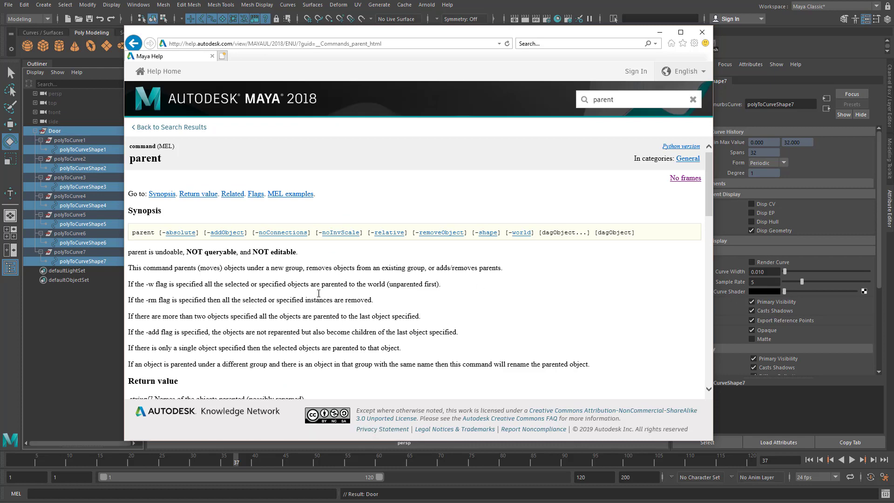
Step: Read the parent command's synopsis and flag descriptions, including -relative and -shape, and move the help window out of the way
scroll(336, 246, "down", 1)
scroll(338, 247, "up", 1)
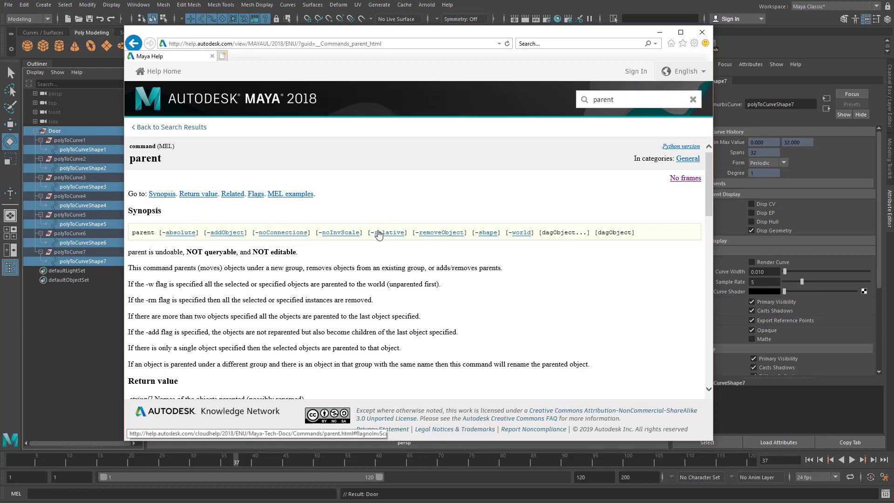
scroll(466, 238, "down", 10)
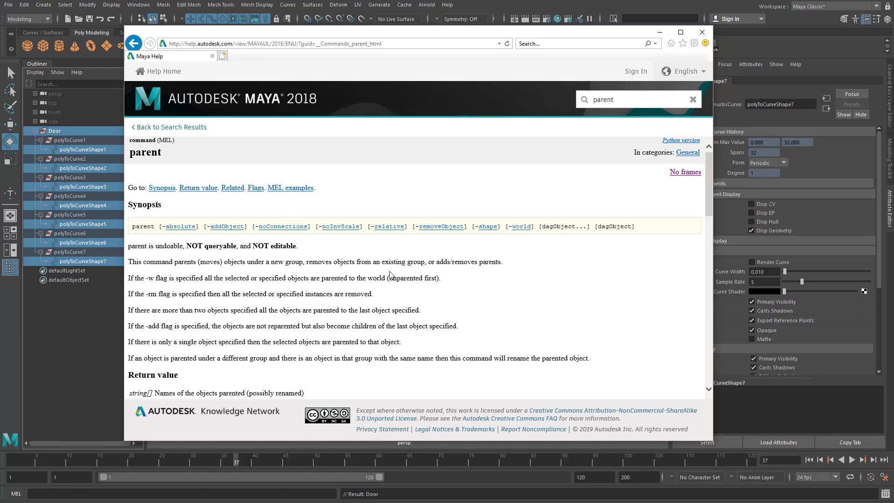
scroll(420, 239, "up", 3)
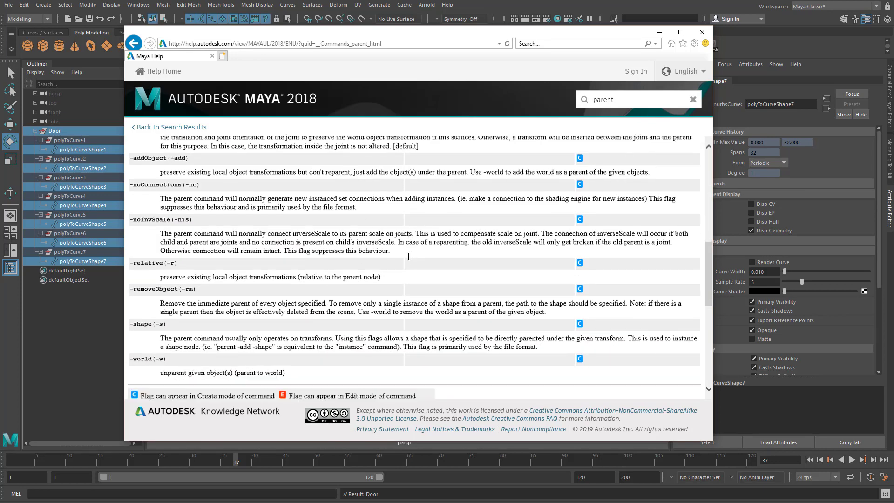
scroll(419, 253, "down", 3)
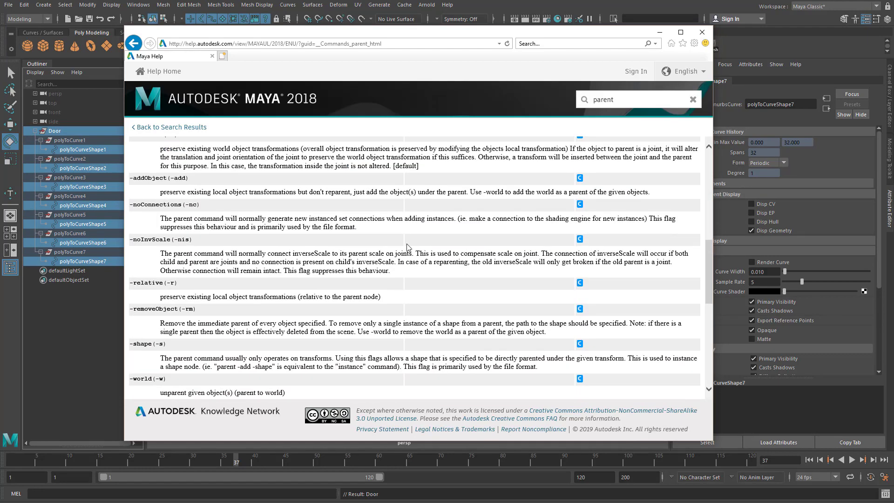
scroll(368, 239, "up", 3)
scroll(368, 240, "down", 3)
scroll(295, 256, "down", 1)
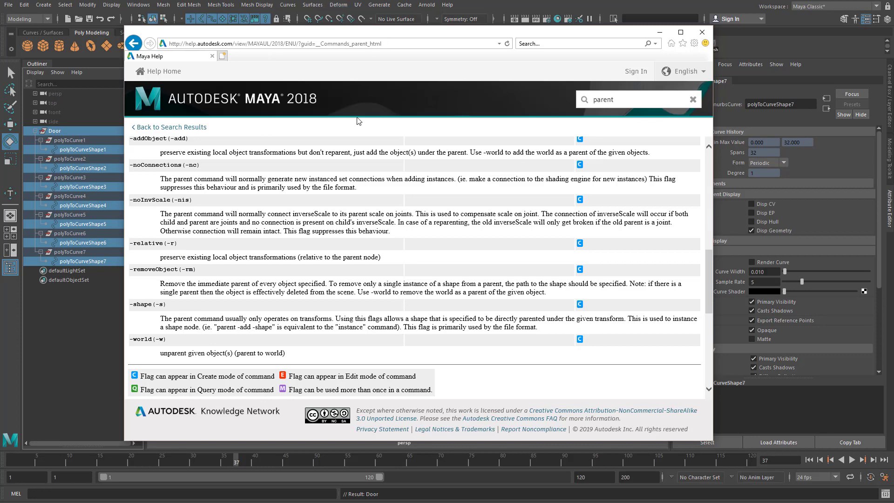
scroll(426, 234, "up", 6)
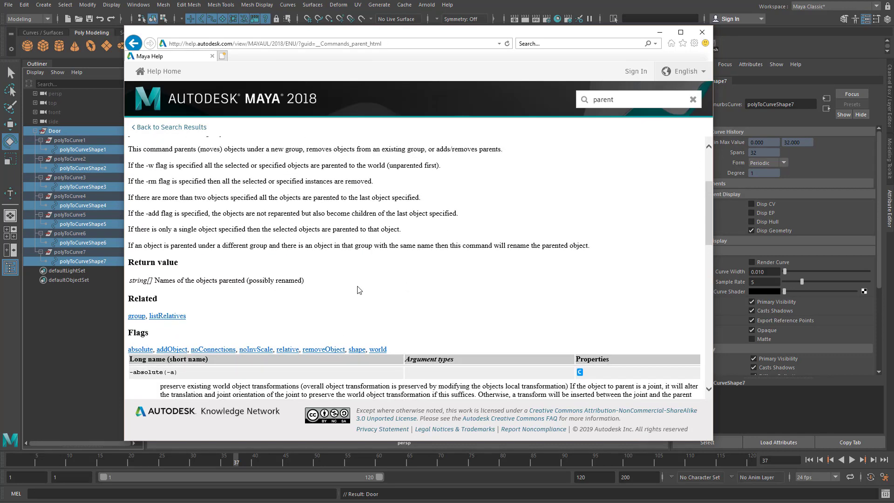
scroll(331, 284, "up", 3)
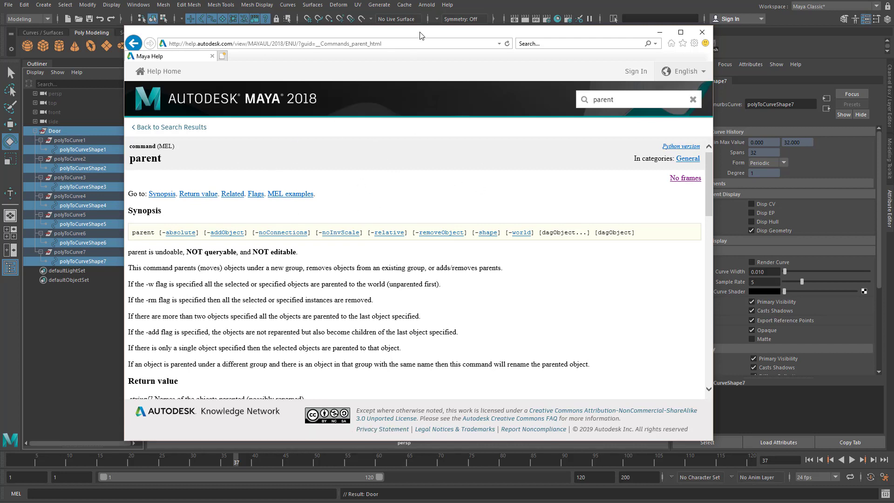
left_click_drag(419, 35, 893, 35)
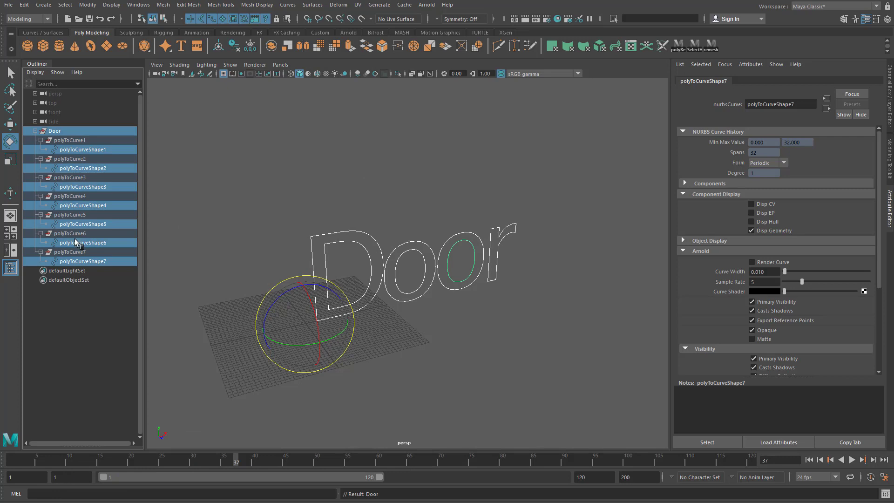
Step: Try to run the MEL command parent -r -s on the selected Door group and curve shapes
left_click(95, 495)
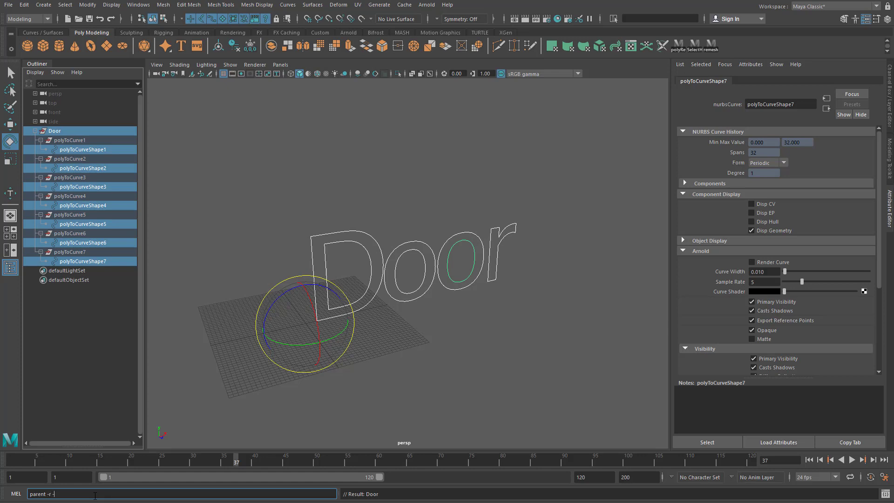
type("parent -r -s")
key("Return")
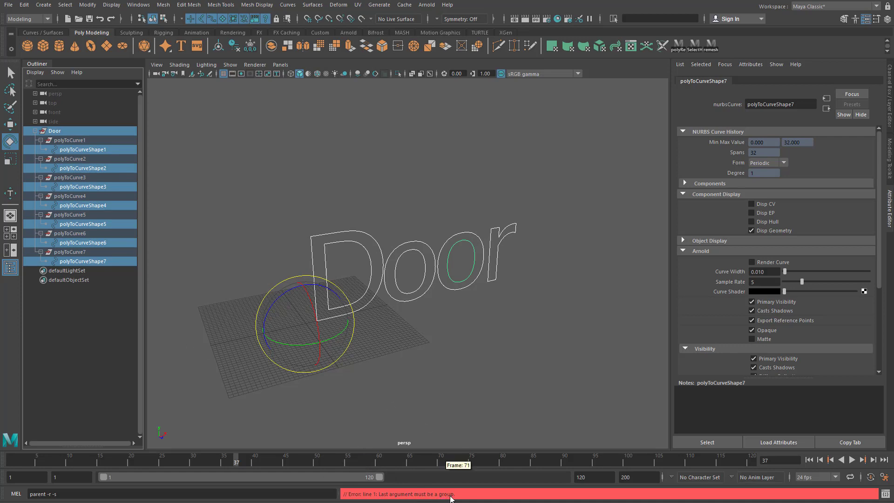
Step: Reselect the shape nodes from polyToCurveShape7 up to polyToCurveShape1, adding the Door group as the last item
left_click(89, 262)
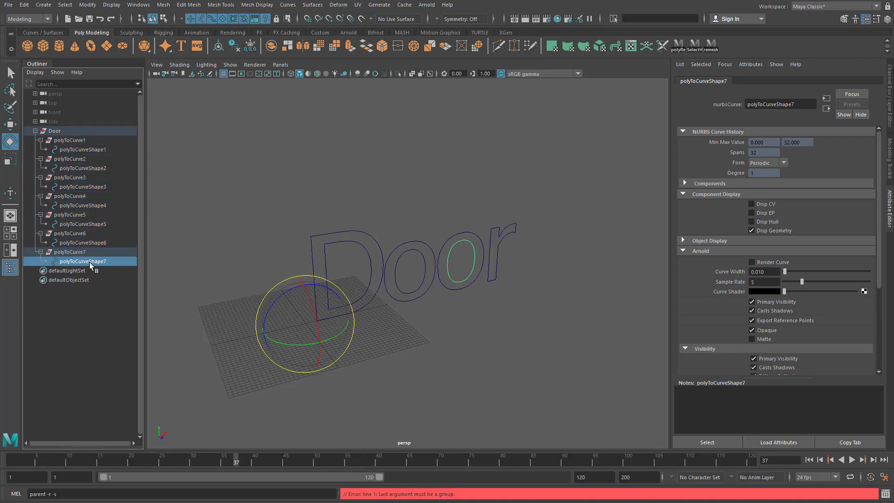
left_click(102, 242, "ctrl")
left_click(103, 224, "ctrl")
left_click(105, 205, "ctrl")
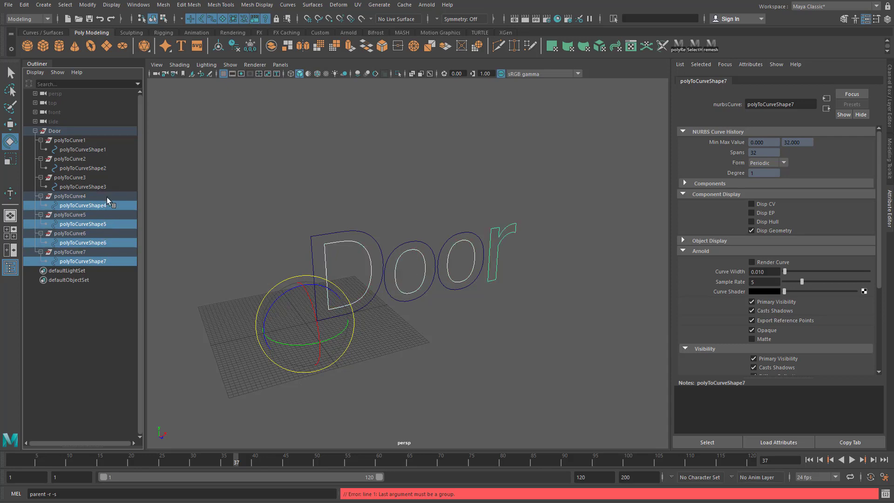
left_click(108, 186, "ctrl")
left_click(108, 168, "ctrl")
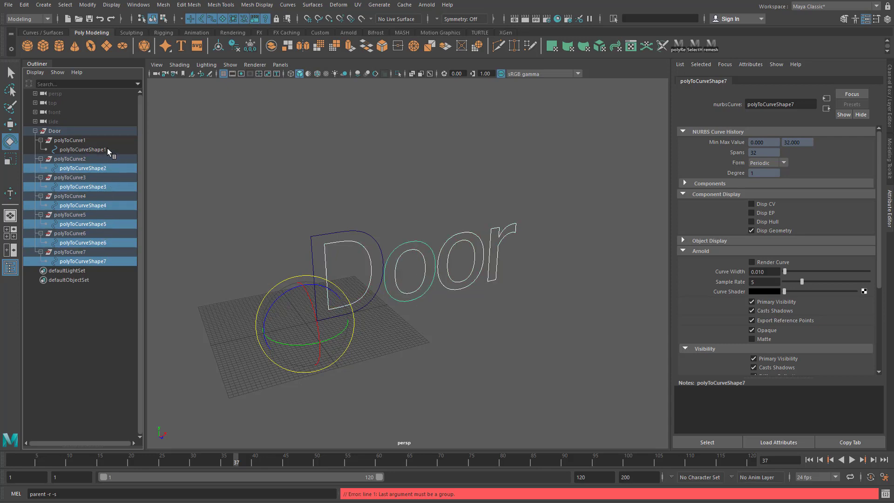
left_click(107, 149, "ctrl")
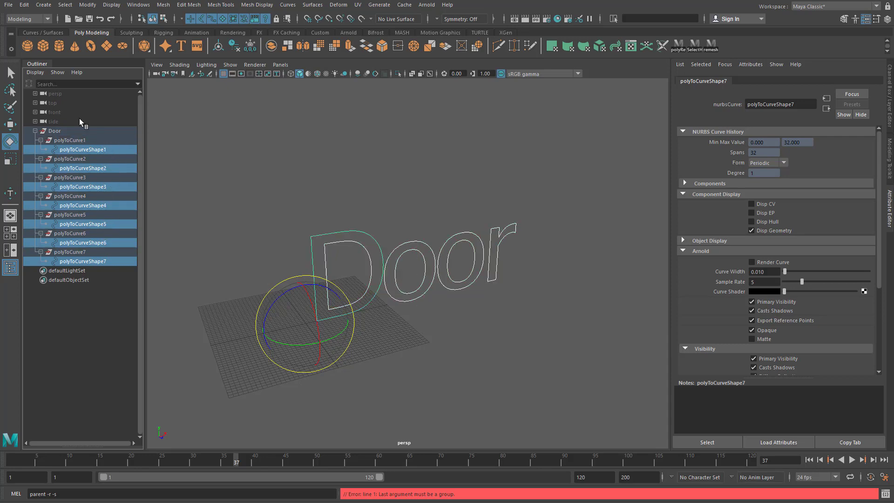
left_click(58, 132, "ctrl")
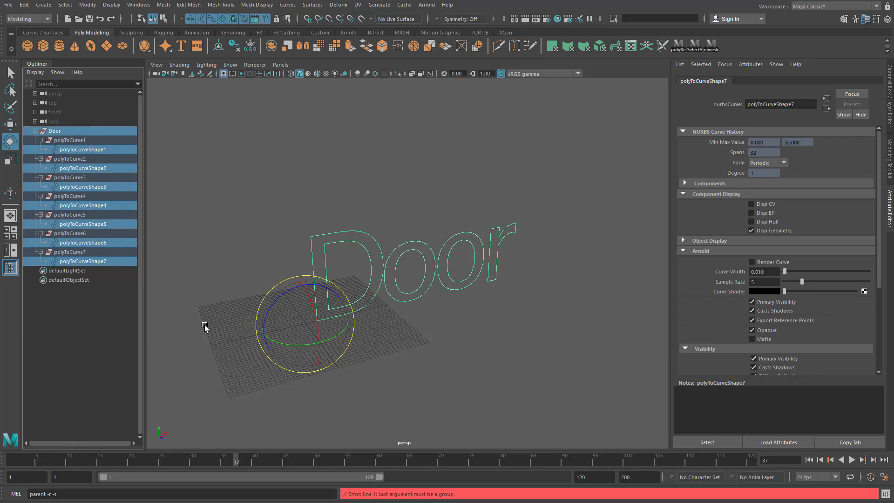
Step: Run the MEL command parent -r -s to reparent the selected curve shapes under Door, and hide shapes in the Outliner
left_click(113, 493)
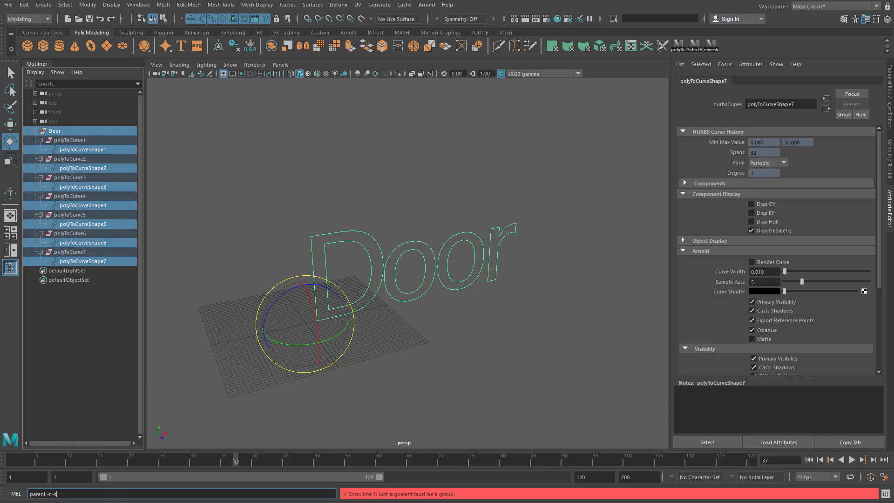
key("Return")
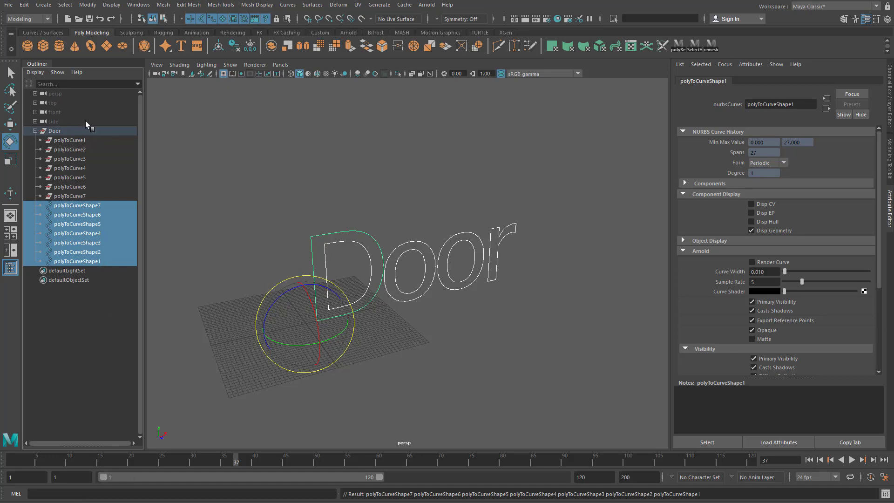
left_click(34, 71)
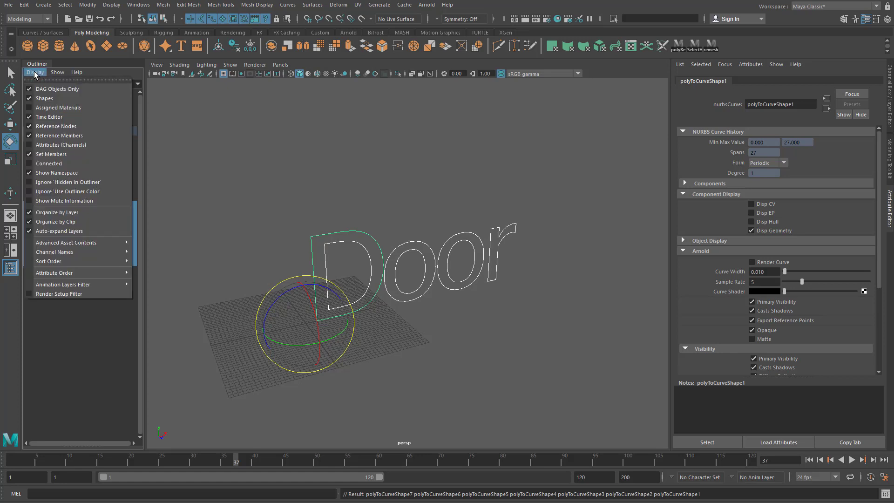
left_click(30, 98)
Step: Check the leftover polyToCurve transforms, try rotating Door about its Z axis, and undo the rotation
left_click(69, 196)
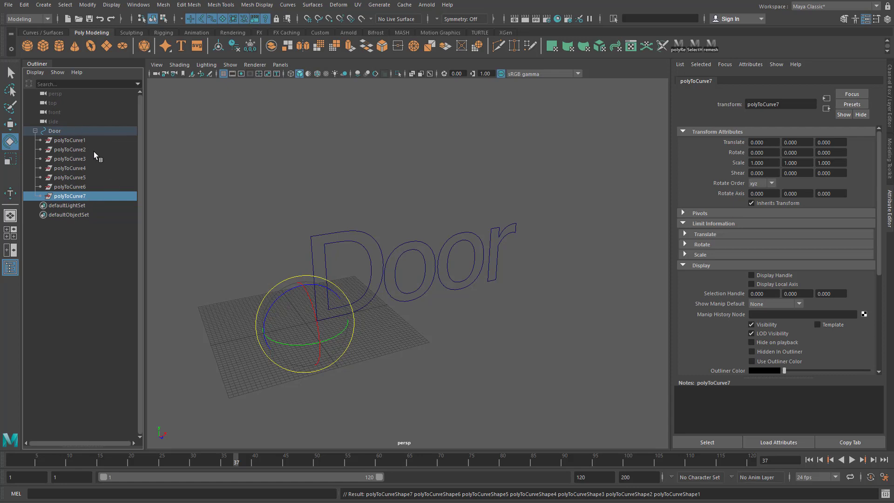
left_click(86, 141)
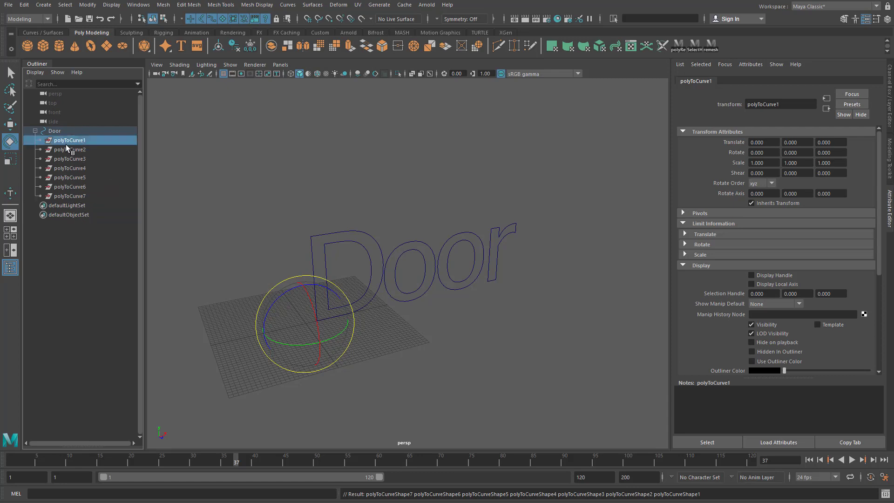
left_click(50, 131)
left_click_drag(284, 293, 303, 330)
key("ctrl+z")
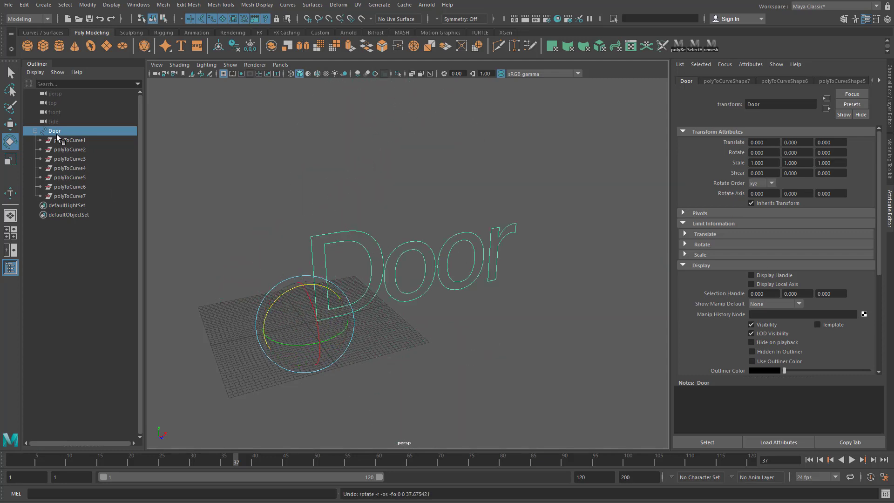
Step: Delete the empty transforms polyToCurve1 through polyToCurve7 under Door, and select the remaining Door curve in the viewport
left_click(75, 140)
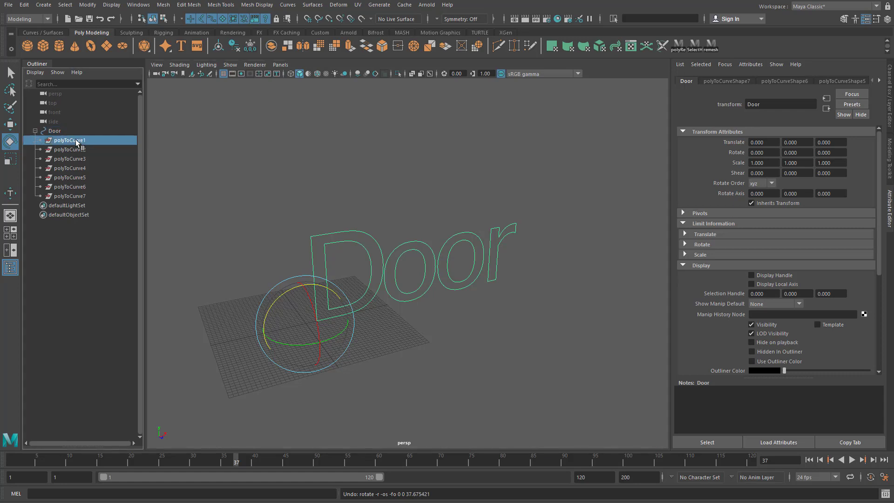
left_click(82, 195, "shift")
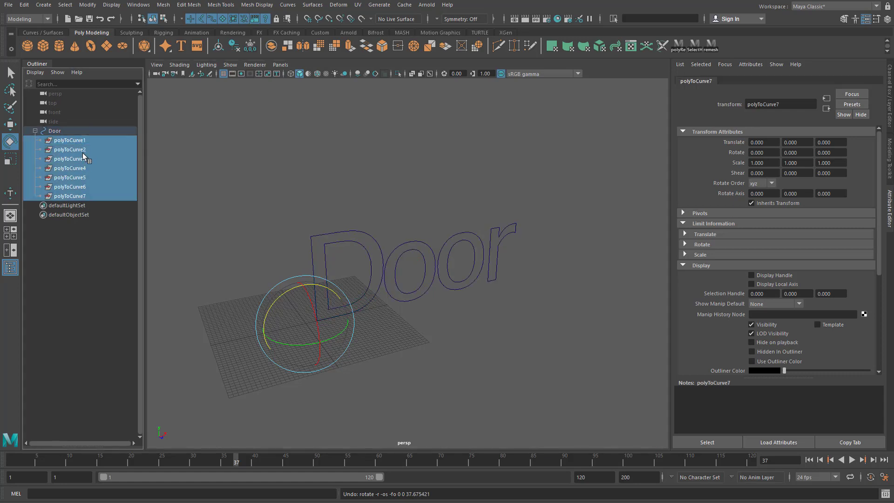
key("Delete")
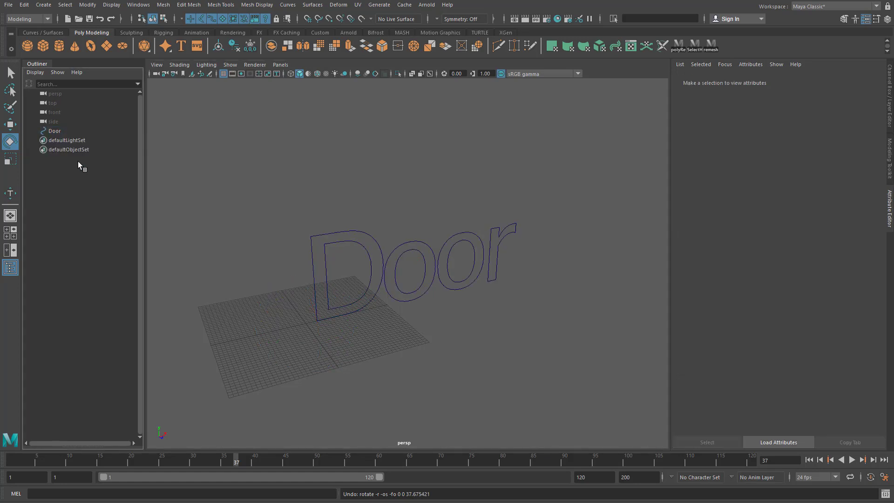
left_click(310, 231)
Step: Try rotating the combined Door curve as a single object and undo the rotation
left_click_drag(281, 323, 340, 326, "alt")
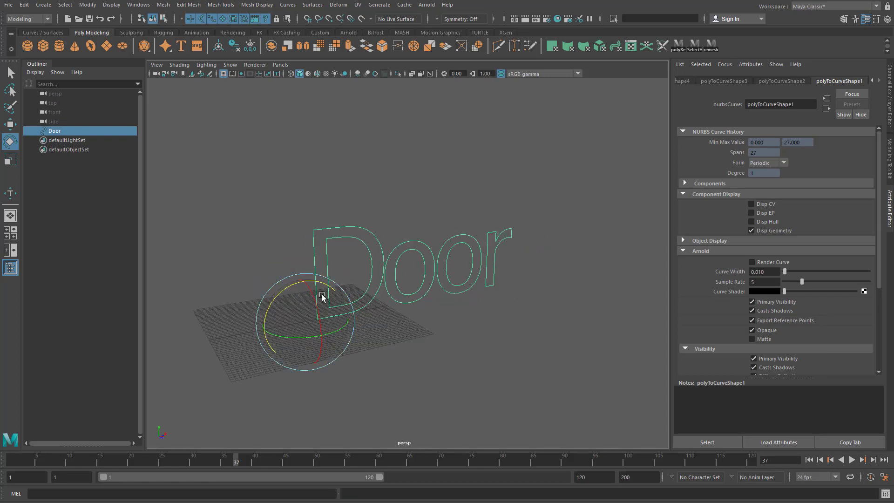
left_click_drag(289, 285, 285, 333)
key("ctrl+z")
left_click_drag(376, 296, 443, 212, "alt")
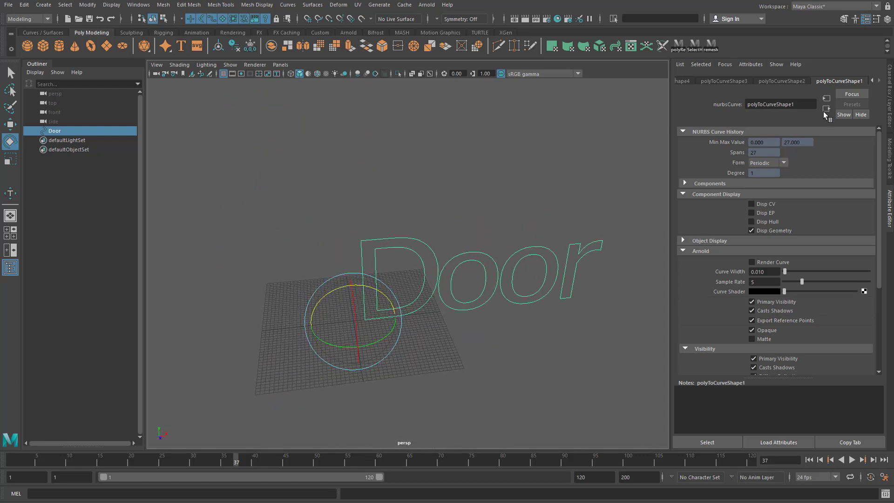
Step: Examine the attributes of the individual curve shape nodes under Door and of the Door transform itself
left_click(790, 81)
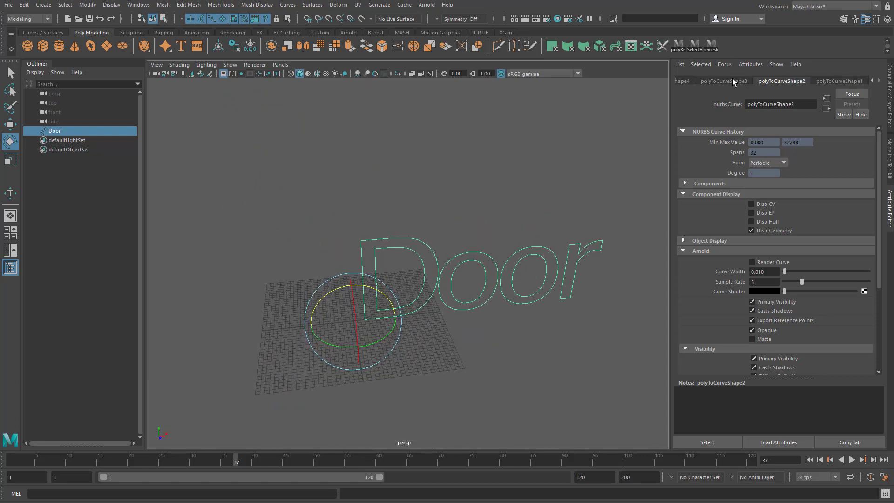
left_click(733, 82)
left_click(685, 82)
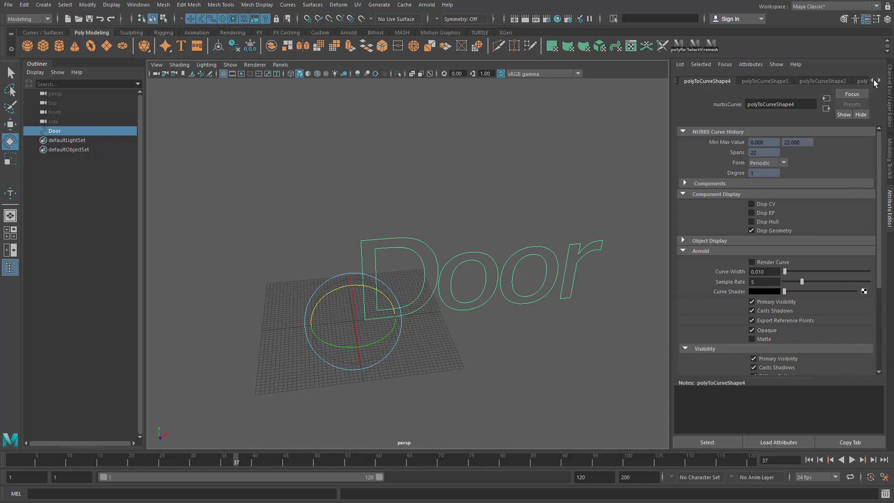
left_click(874, 81)
left_click(874, 81)
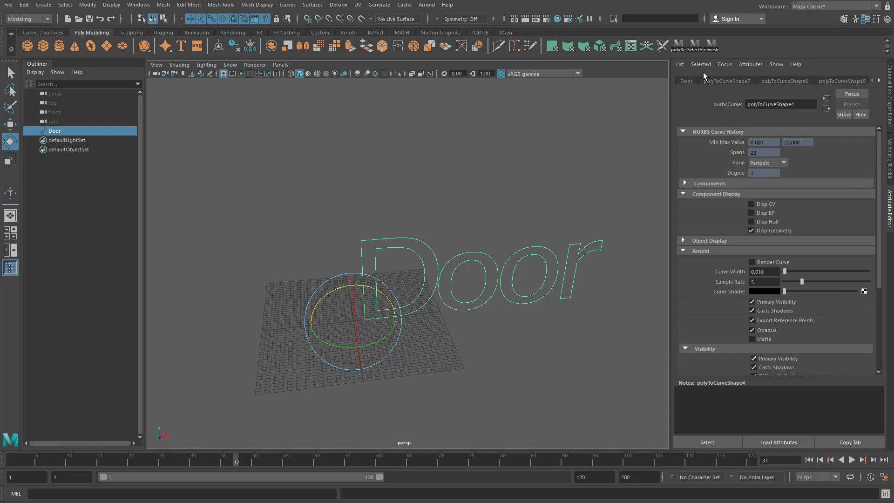
left_click(686, 81)
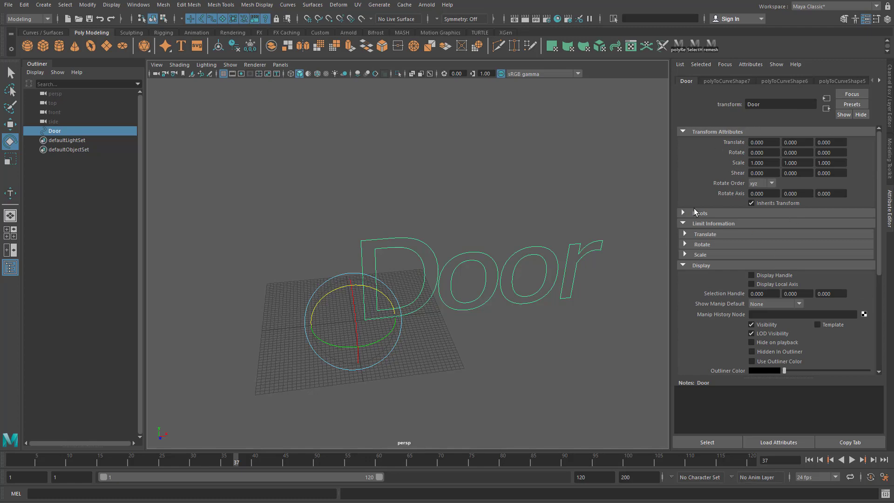
Step: Rotate the Door curve 90 degrees about Z and move it to Translate Y -1.418
left_click_drag(358, 242, 375, 285, "alt")
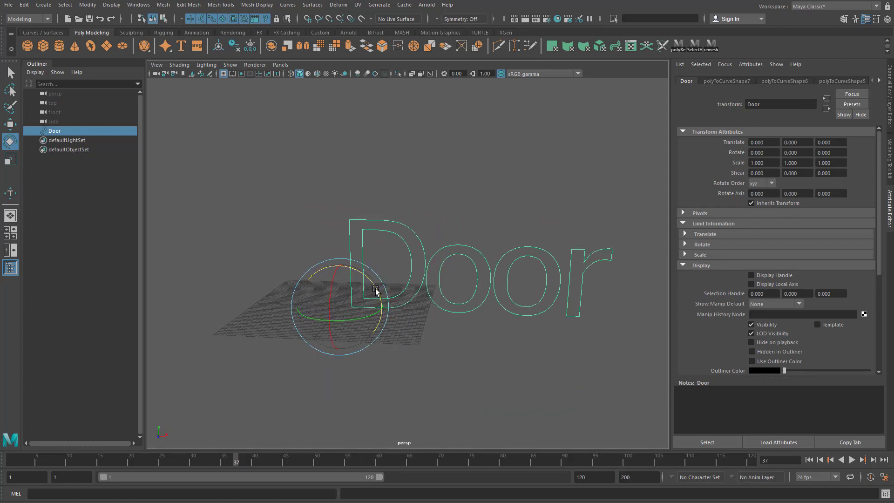
left_click_drag(375, 291, 346, 279)
key("w")
middle_click_drag(345, 279, 321, 329, "alt")
left_click_drag(321, 328, 361, 168)
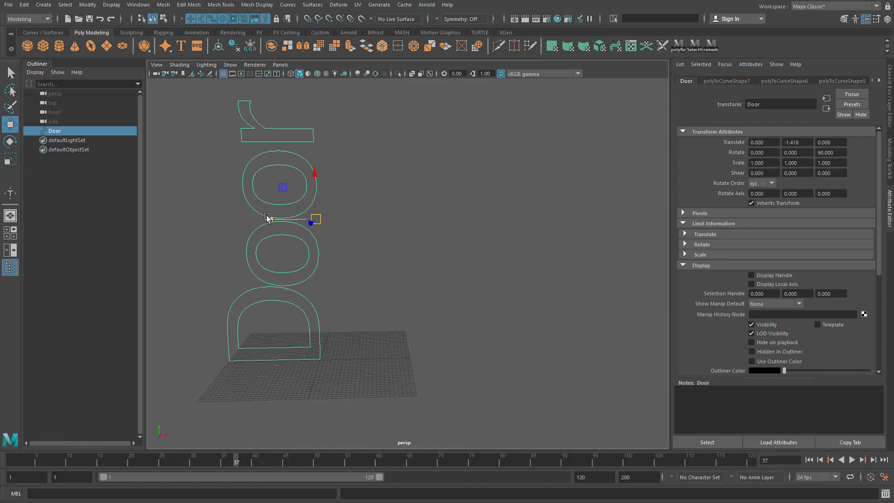
Step: Try moving the upright Door curve horizontally across the grid and undo that move
left_click_drag(261, 220, 447, 219)
key("ctrl+z")
left_click_drag(394, 237, 433, 237, "alt")
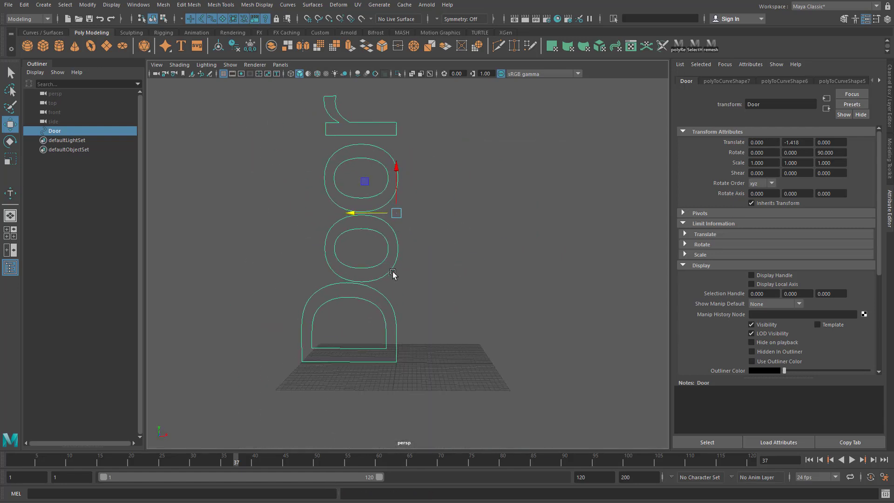
left_click_drag(392, 270, 409, 234, "alt")
left_click_drag(278, 226, 343, 220, "alt")
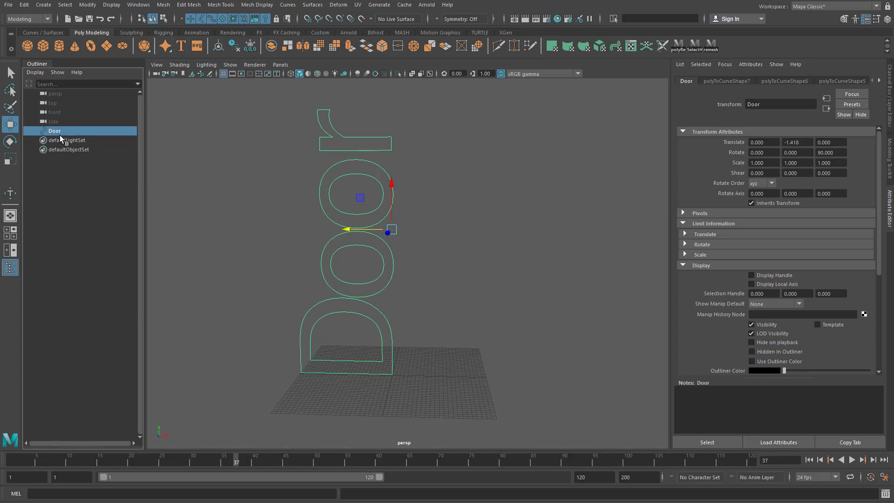
left_click_drag(84, 228, 433, 263)
mouse_move(409, 269)
left_mouse_down("alt")
mouse_move(419, 300)
mouse_move(340, 262)
mouse_move(343, 277)
mouse_move(396, 280)
left_mouse_up("alt")
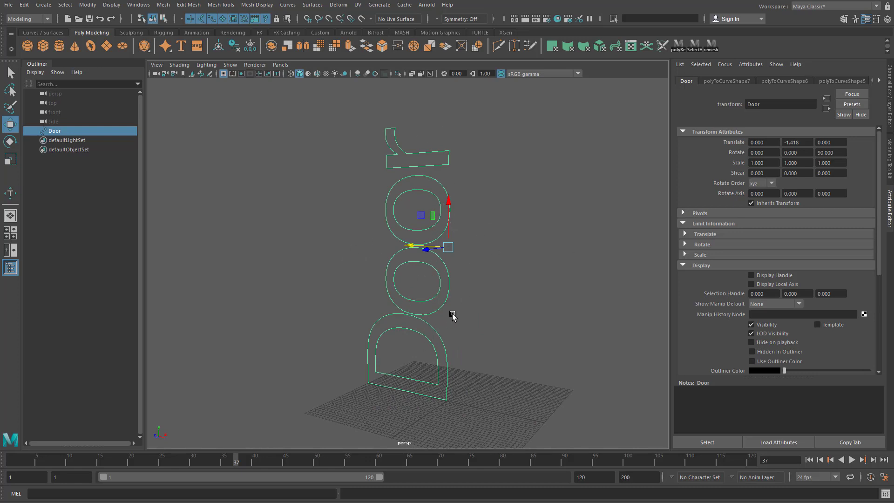
left_click_drag(455, 313, 361, 274, "alt")
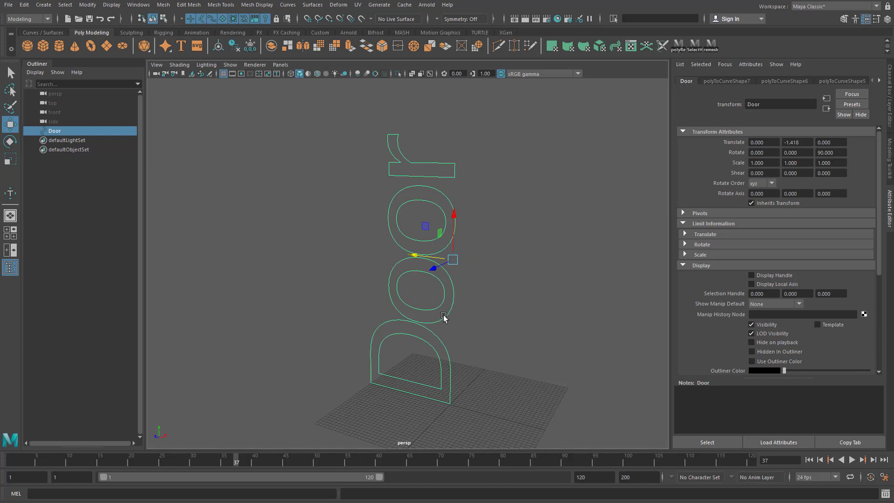
left_click_drag(399, 279, 411, 163, "alt")
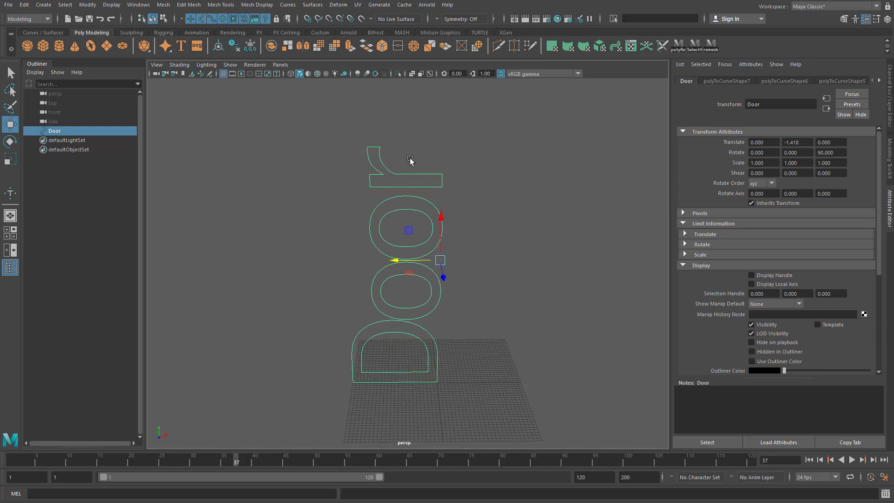